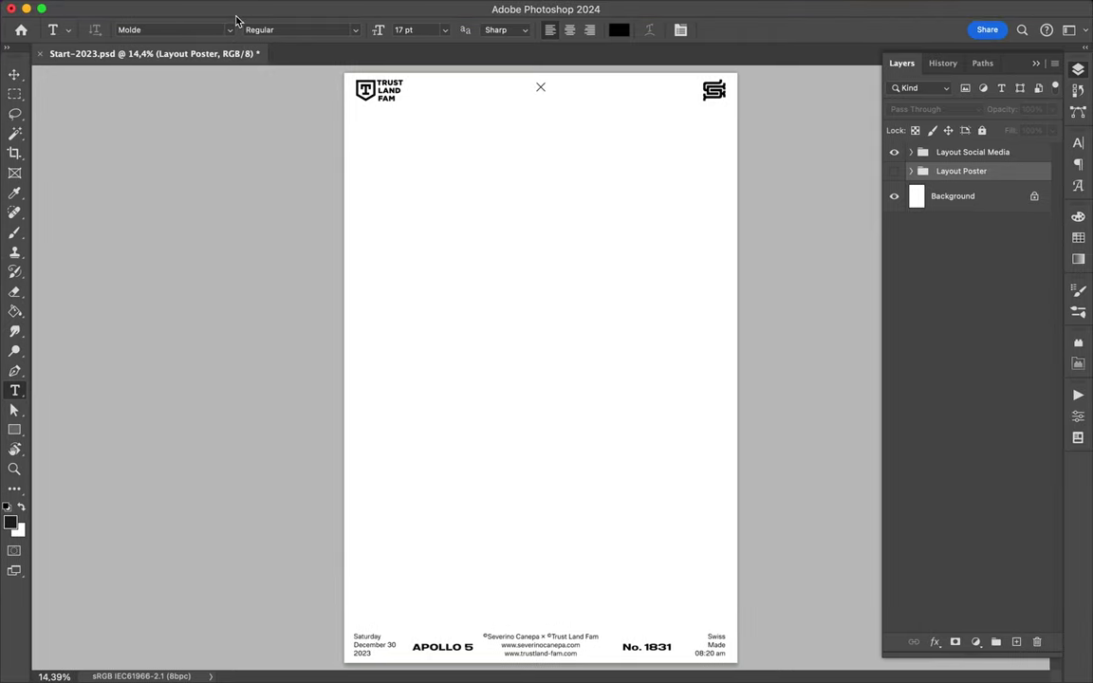
Select the Brush tool and add an empty Layer 1 above the Background layer
{"action": "key", "text": "b"}
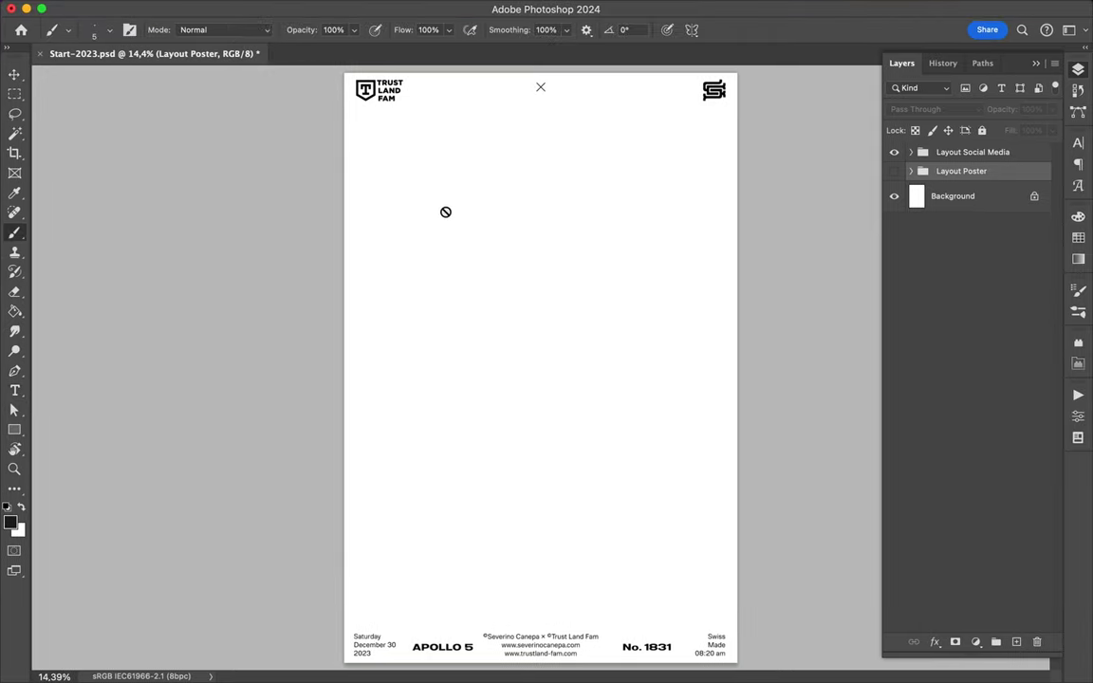
{"action": "left_click", "coordinate": [1016, 641]}
{"action": "left_click_drag", "start_coordinate": [975, 200], "coordinate": [977, 221]}
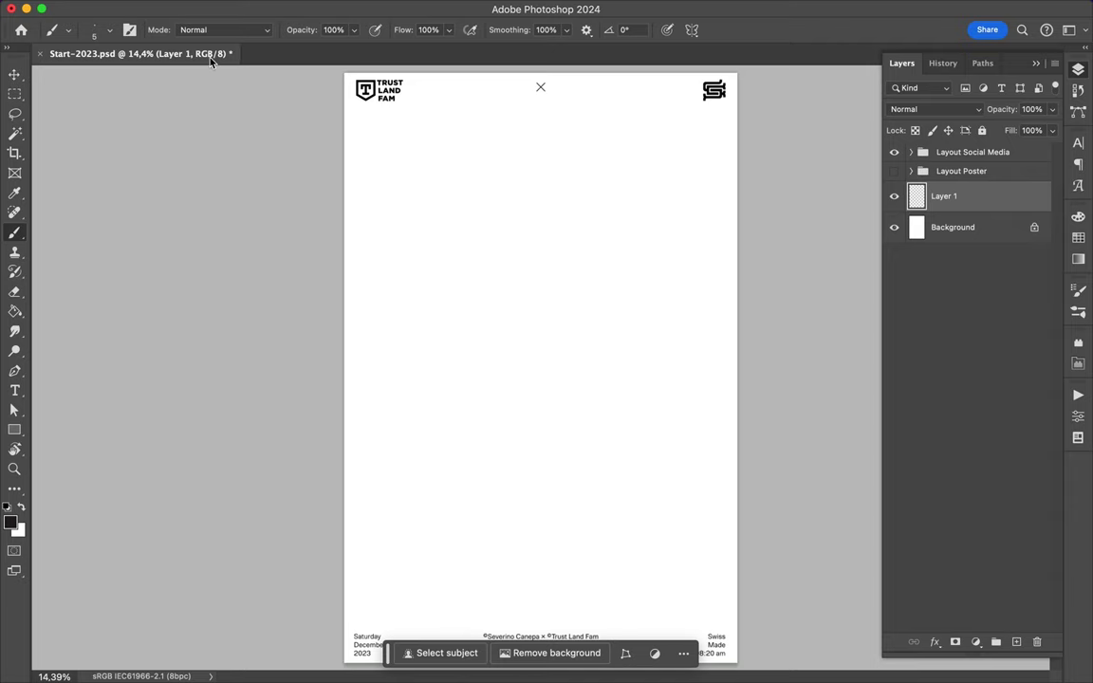
{"action": "left_click", "coordinate": [98, 29]}
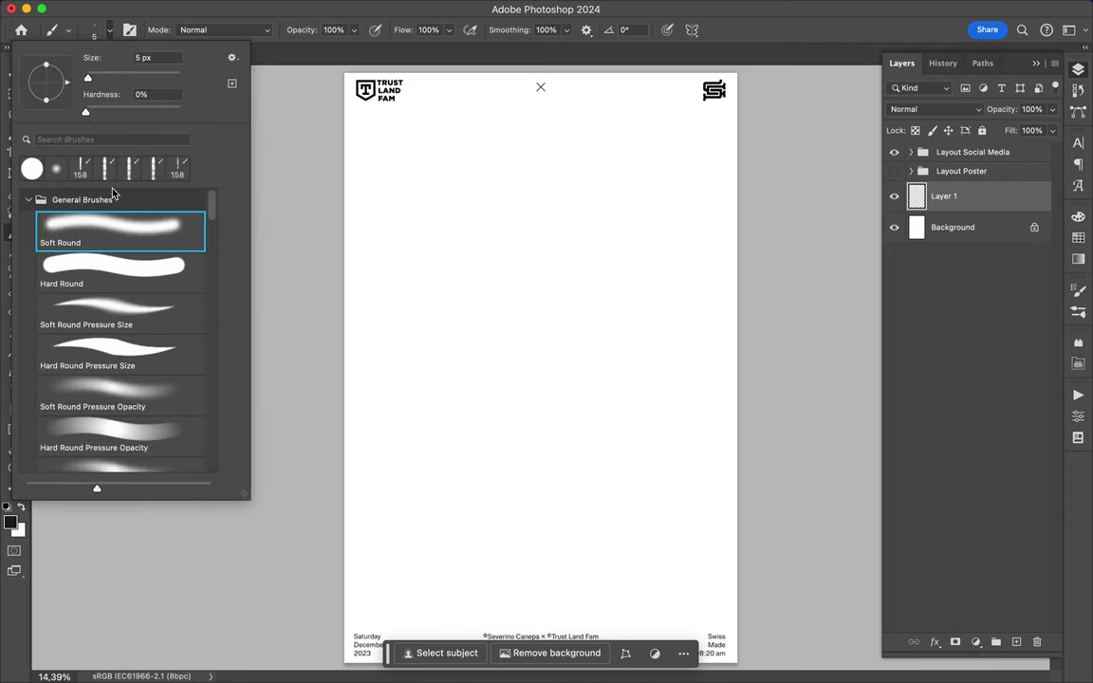
Paint a large black N-shaped zig-zag with the Brackens_Dirty_Markers One Sided brush
{"action": "left_click", "coordinate": [29, 199]}
{"action": "left_click", "coordinate": [29, 243]}
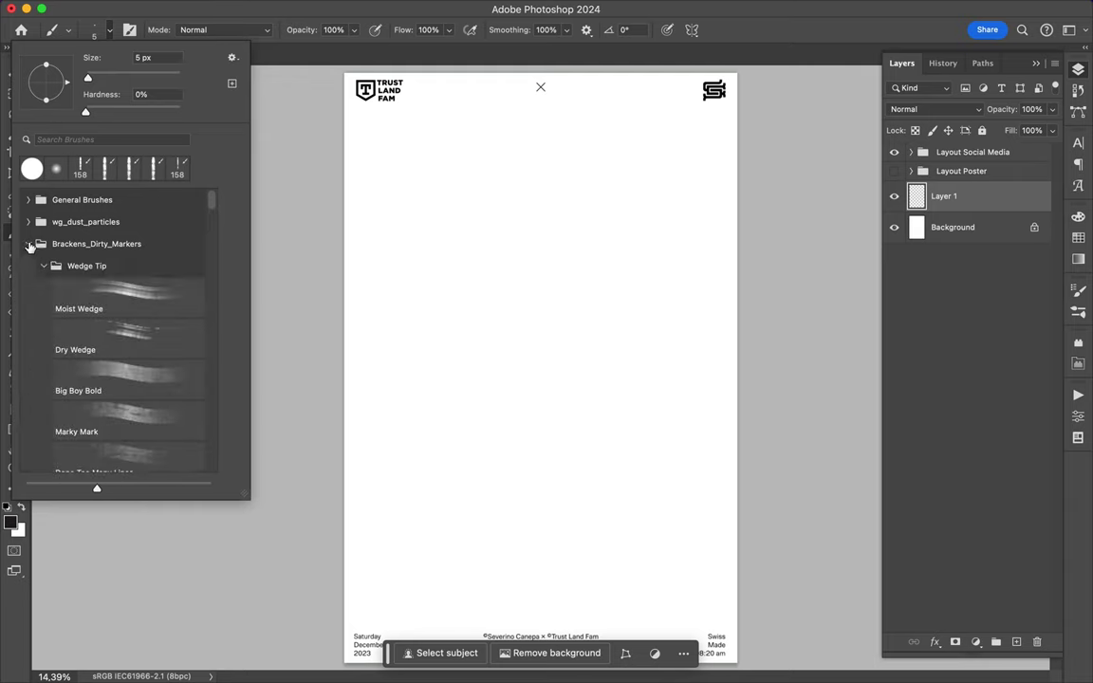
{"action": "scroll", "coordinate": [114, 301], "scroll_direction": "down", "scroll_amount": 3}
{"action": "scroll", "coordinate": [114, 301], "scroll_direction": "down", "scroll_amount": 3}
{"action": "scroll", "coordinate": [114, 302], "scroll_direction": "down", "scroll_amount": 3}
{"action": "scroll", "coordinate": [114, 301], "scroll_direction": "down", "scroll_amount": 3}
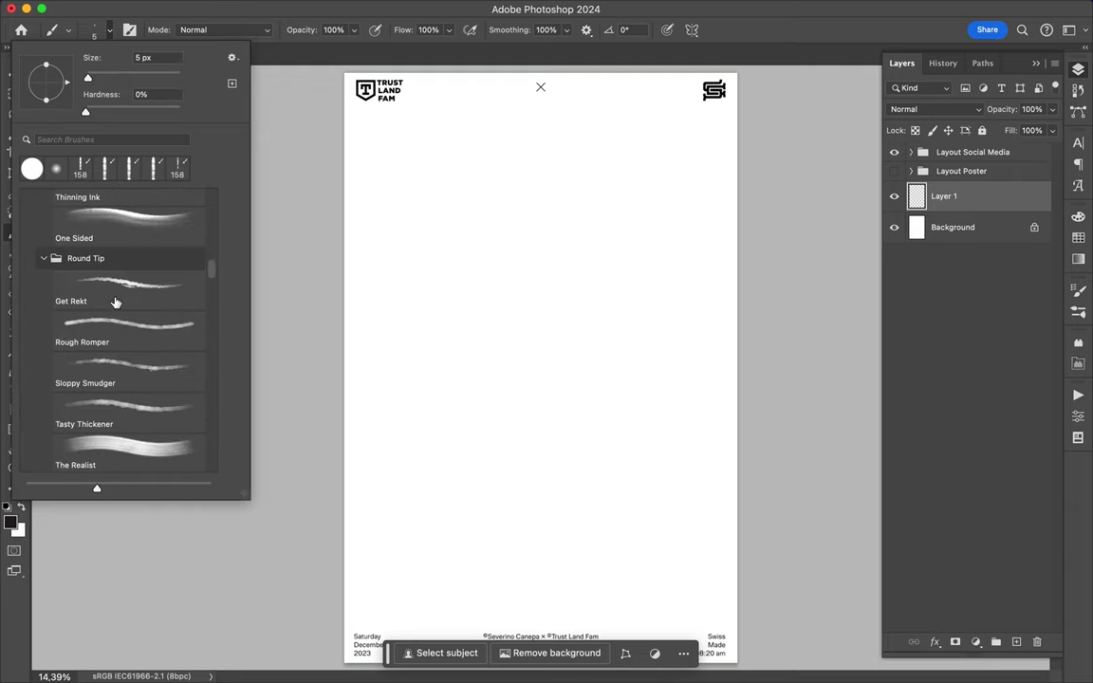
{"action": "scroll", "coordinate": [114, 302], "scroll_direction": "up", "scroll_amount": 4}
{"action": "left_click", "coordinate": [114, 296]}
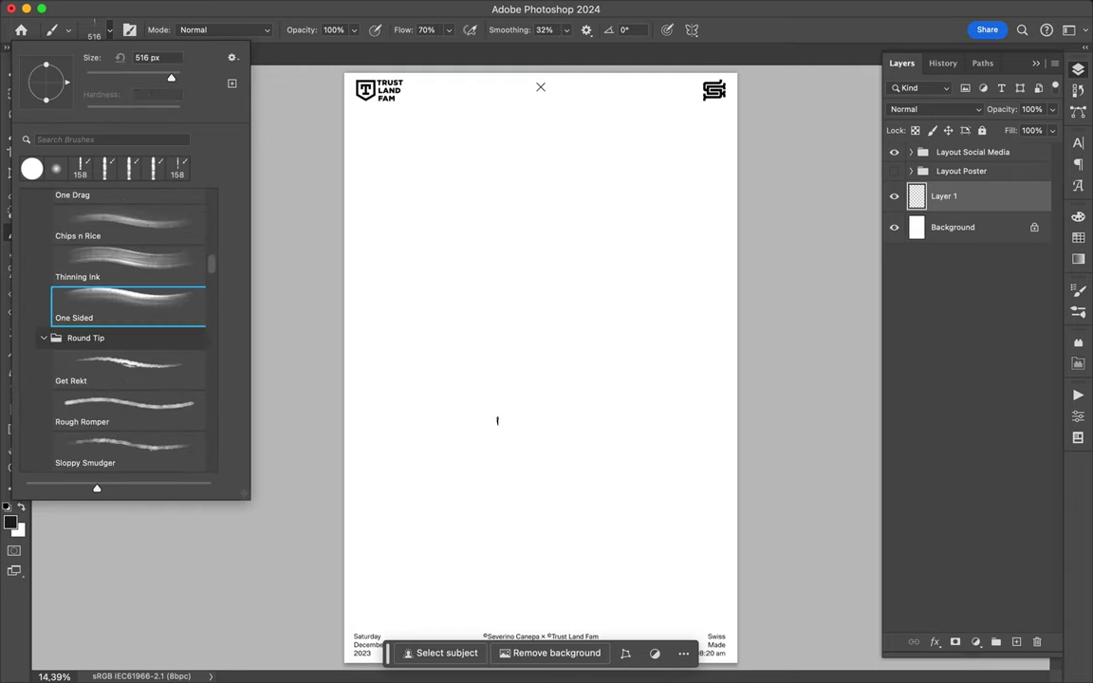
{"action": "left_click_drag", "start_coordinate": [432, 333], "coordinate": [678, 404]}
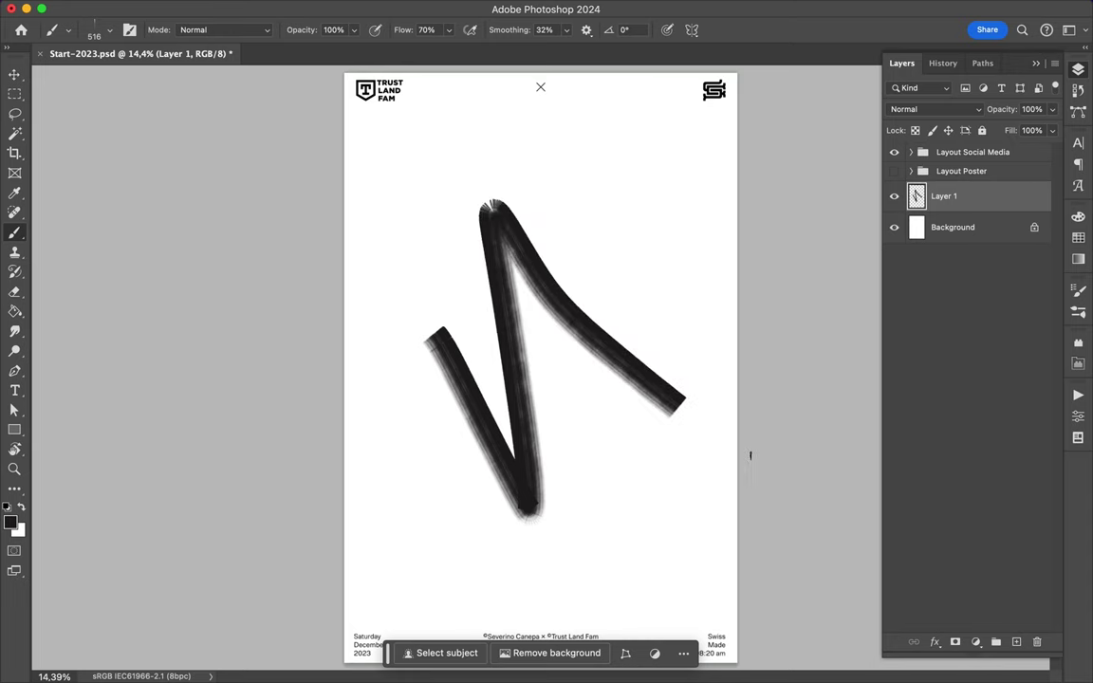
Try a lower curved stroke with the Thinning Ink brush, then undo it
{"action": "left_click", "coordinate": [102, 38]}
{"action": "left_click", "coordinate": [104, 251]}
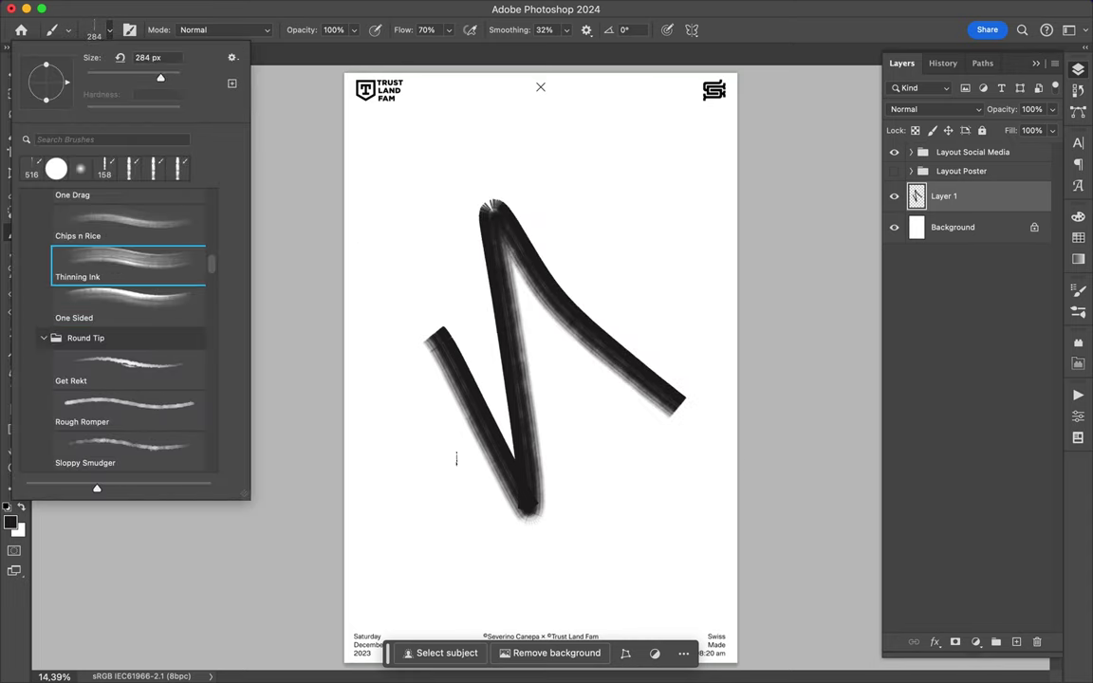
{"action": "left_click", "coordinate": [442, 493]}
{"action": "left_click_drag", "start_coordinate": [432, 484], "coordinate": [669, 533]}
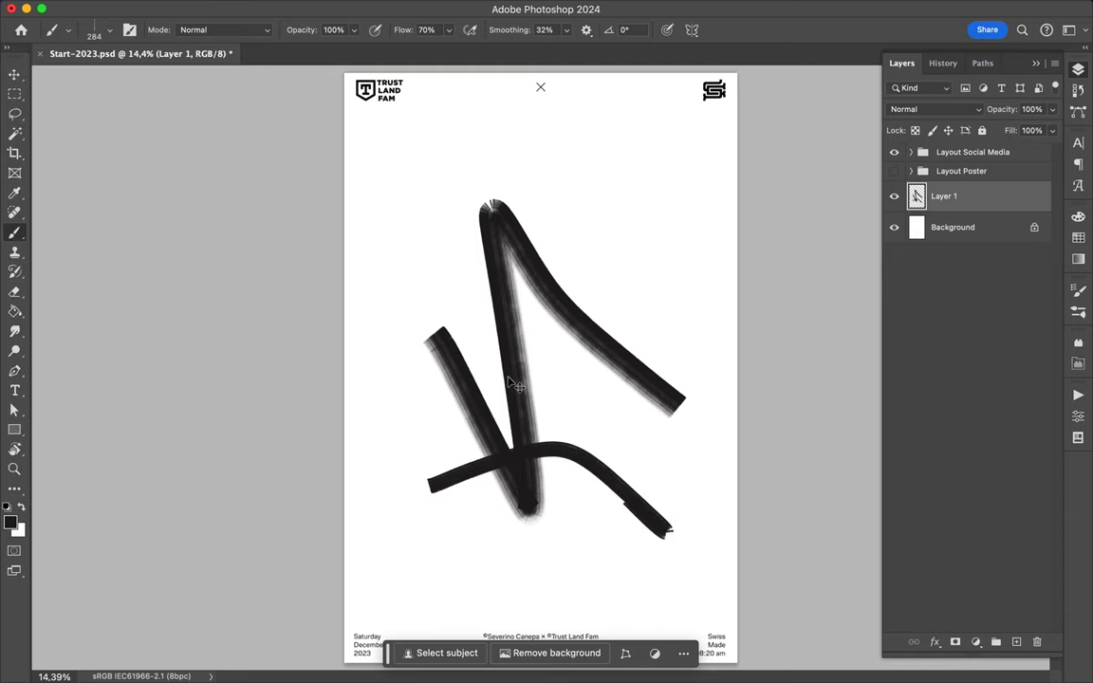
{"action": "key", "text": "ctrl+z"}
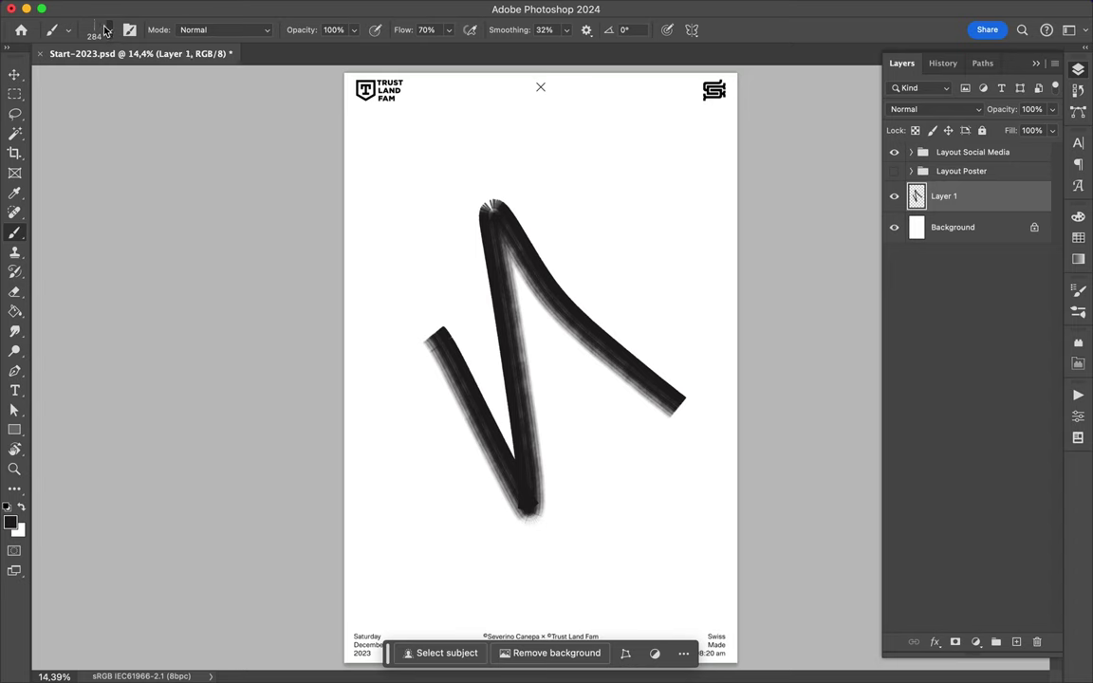
Paint a V-shaped stroke beside the N with the Chips n Rice brush
{"action": "left_click", "coordinate": [105, 31]}
{"action": "scroll", "coordinate": [123, 258], "scroll_direction": "up", "scroll_amount": 2}
{"action": "scroll", "coordinate": [123, 258], "scroll_direction": "up", "scroll_amount": 2}
{"action": "left_click", "coordinate": [119, 304]}
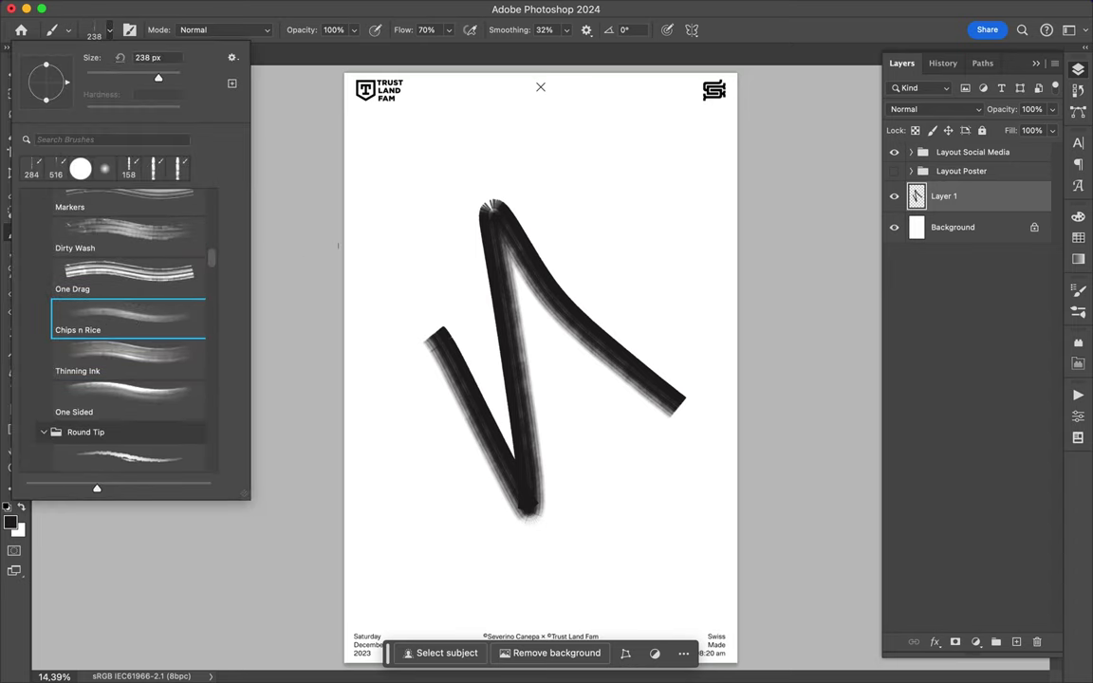
{"action": "left_click_drag", "start_coordinate": [313, 220], "coordinate": [429, 194]}
{"action": "key", "text": "ctrl+z"}
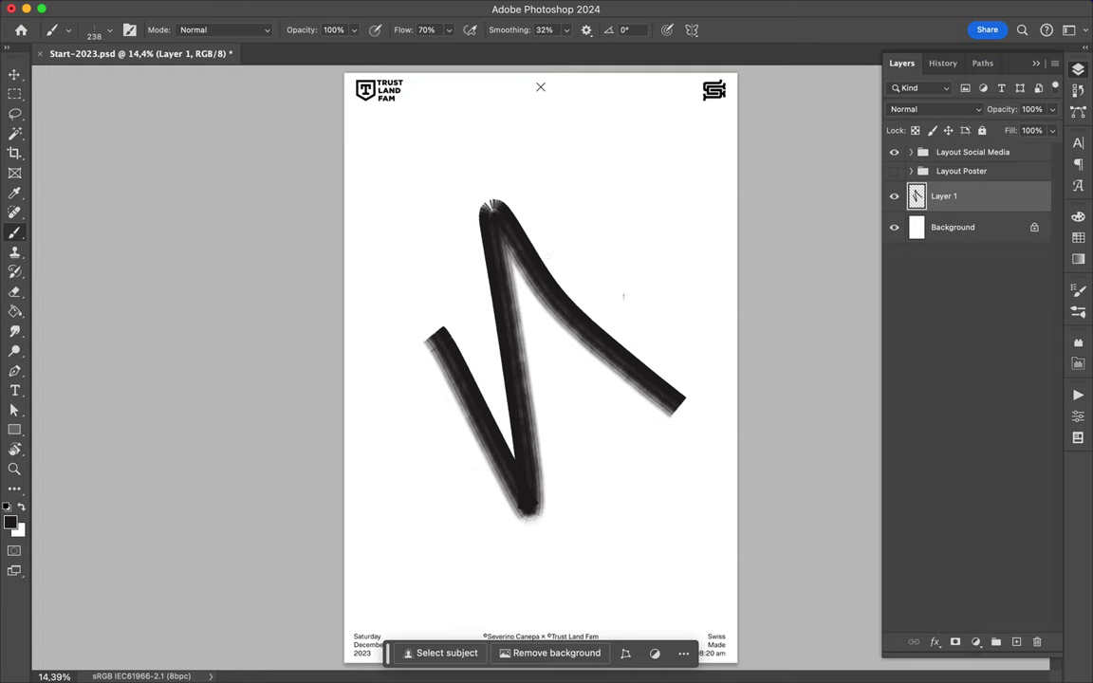
{"action": "left_click_drag", "start_coordinate": [619, 331], "coordinate": [689, 287]}
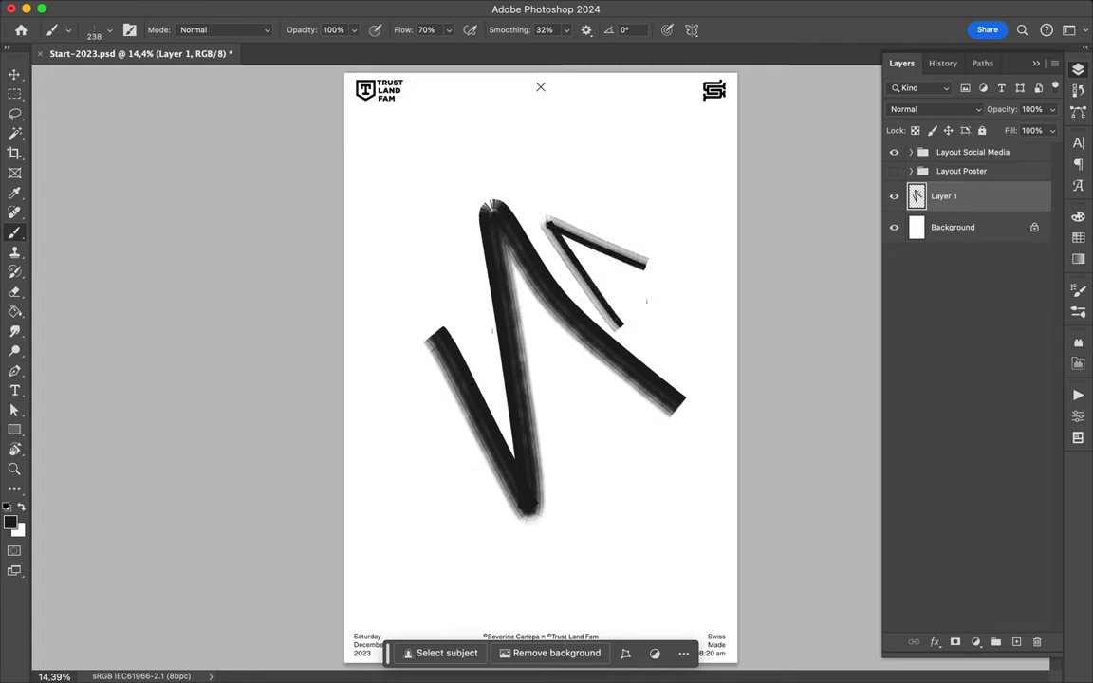
Try an arch, a long curve and a thin curve stroke, undoing each
{"action": "left_click_drag", "start_coordinate": [488, 313], "coordinate": [470, 425]}
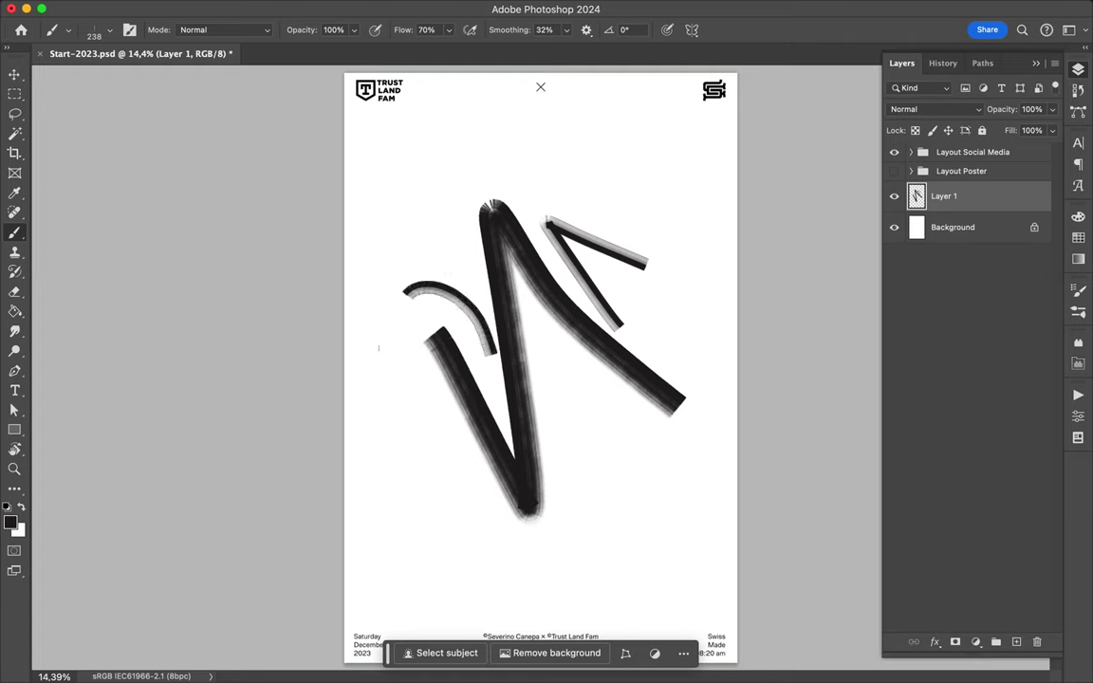
{"action": "key", "text": "ctrl+z"}
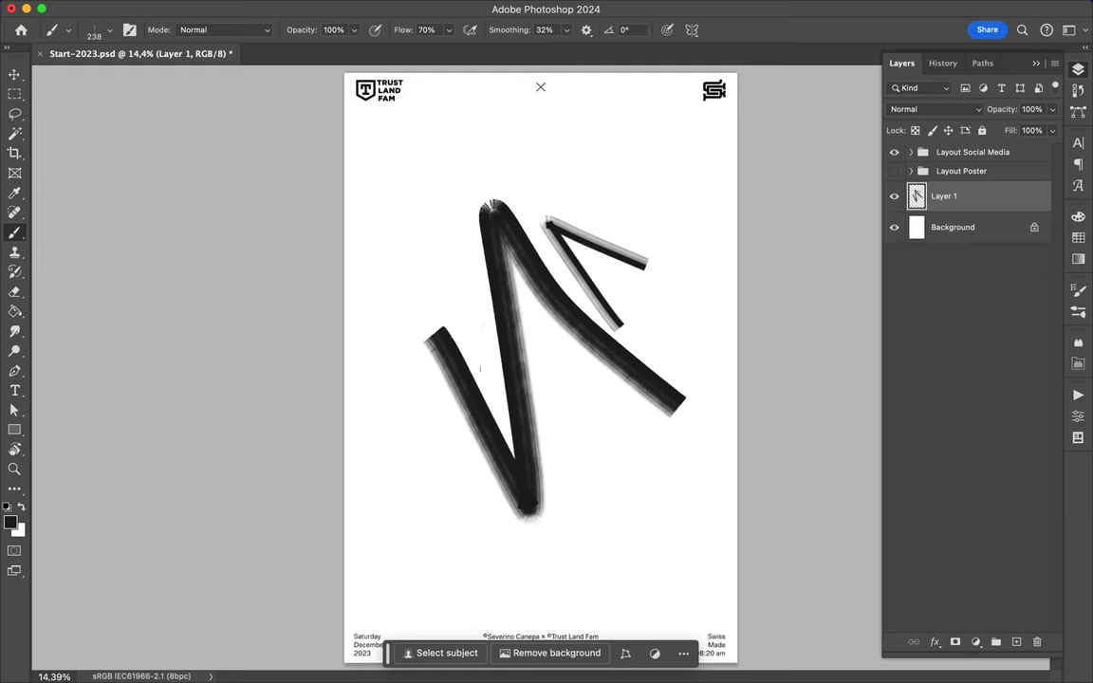
{"action": "mouse_move", "coordinate": [442, 297]}
{"action": "left_mouse_down"}
{"action": "mouse_move", "coordinate": [569, 327]}
{"action": "mouse_move", "coordinate": [729, 296]}
{"action": "left_mouse_up"}
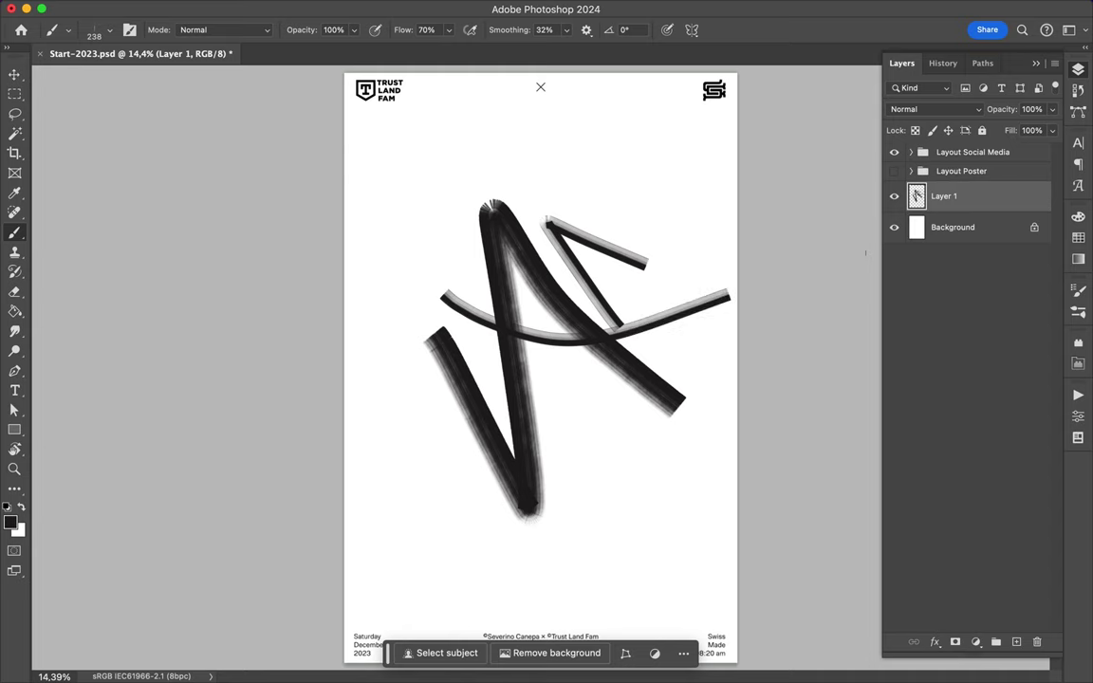
{"action": "key", "text": "ctrl+z"}
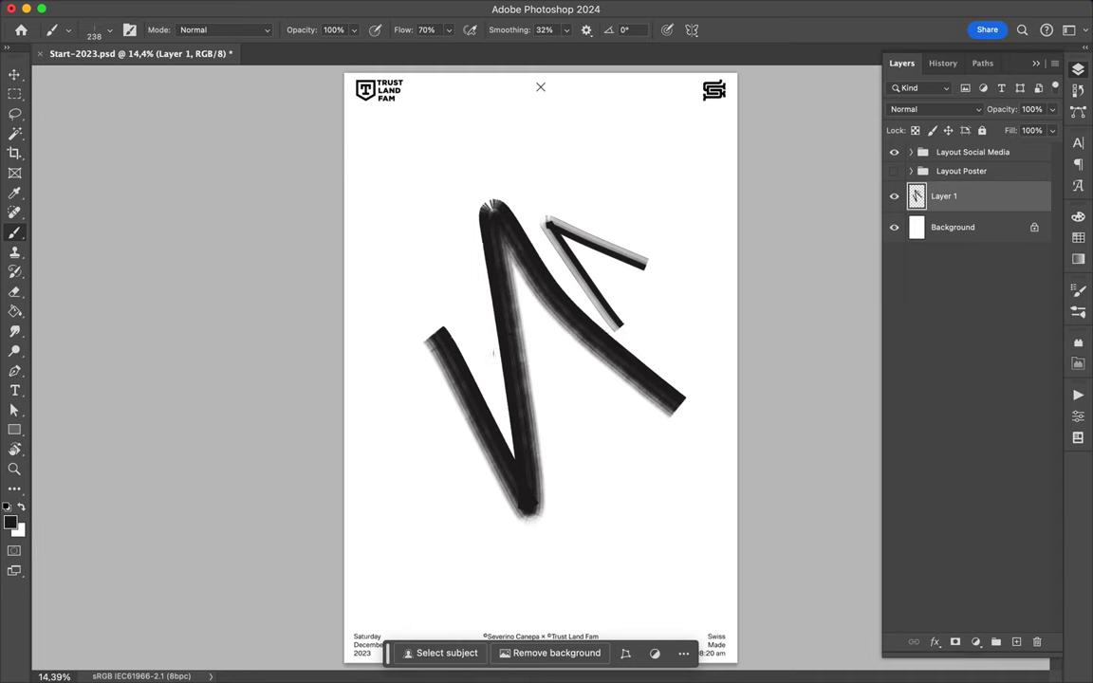
{"action": "left_click_drag", "start_coordinate": [485, 354], "coordinate": [681, 130]}
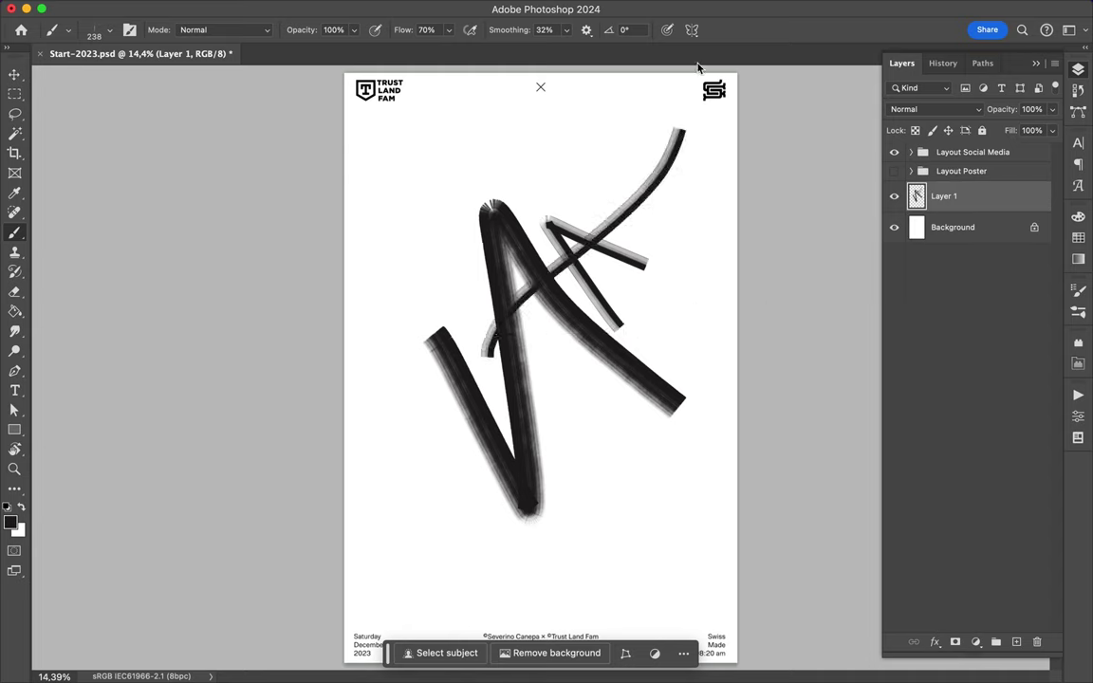
{"action": "key", "text": "ctrl+z"}
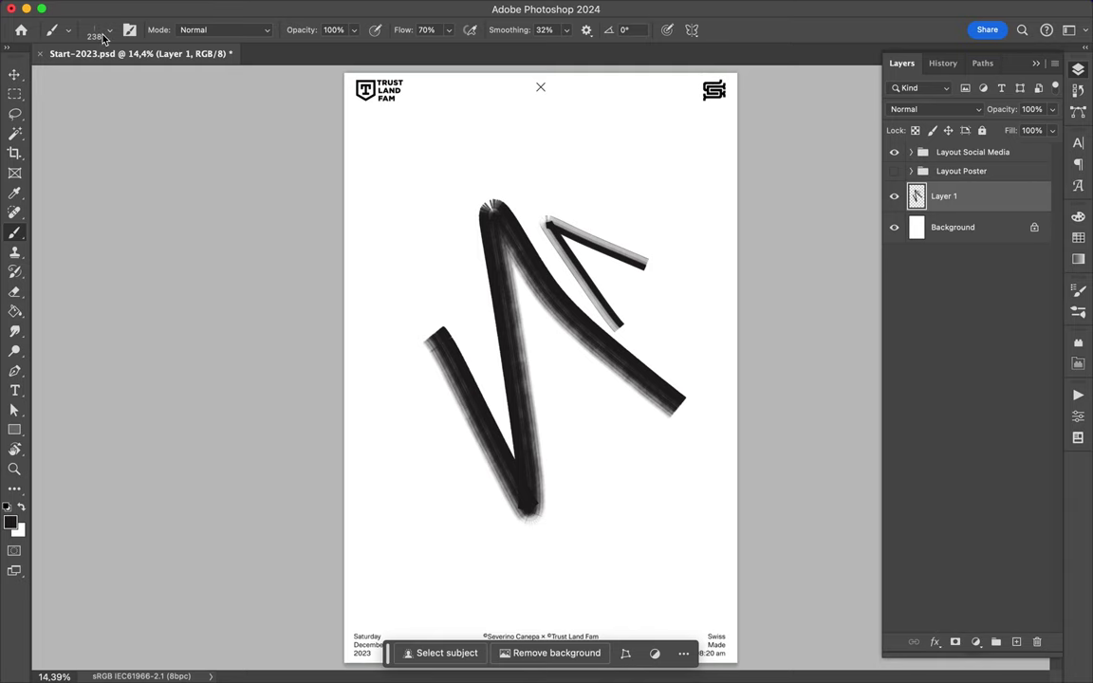
Stamp four striped marks down the left of the N's diagonal with a striped brush
{"action": "left_click", "coordinate": [103, 36]}
{"action": "left_click", "coordinate": [111, 245]}
{"action": "key", "text": "Return"}
{"action": "left_click_drag", "start_coordinate": [681, 287], "coordinate": [808, 263]}
{"action": "key", "text": "ctrl+z"}
{"action": "mouse_move", "coordinate": [479, 322]}
{"action": "left_mouse_down"}
{"action": "mouse_move", "coordinate": [490, 321]}
{"action": "mouse_move", "coordinate": [480, 236]}
{"action": "left_mouse_up"}
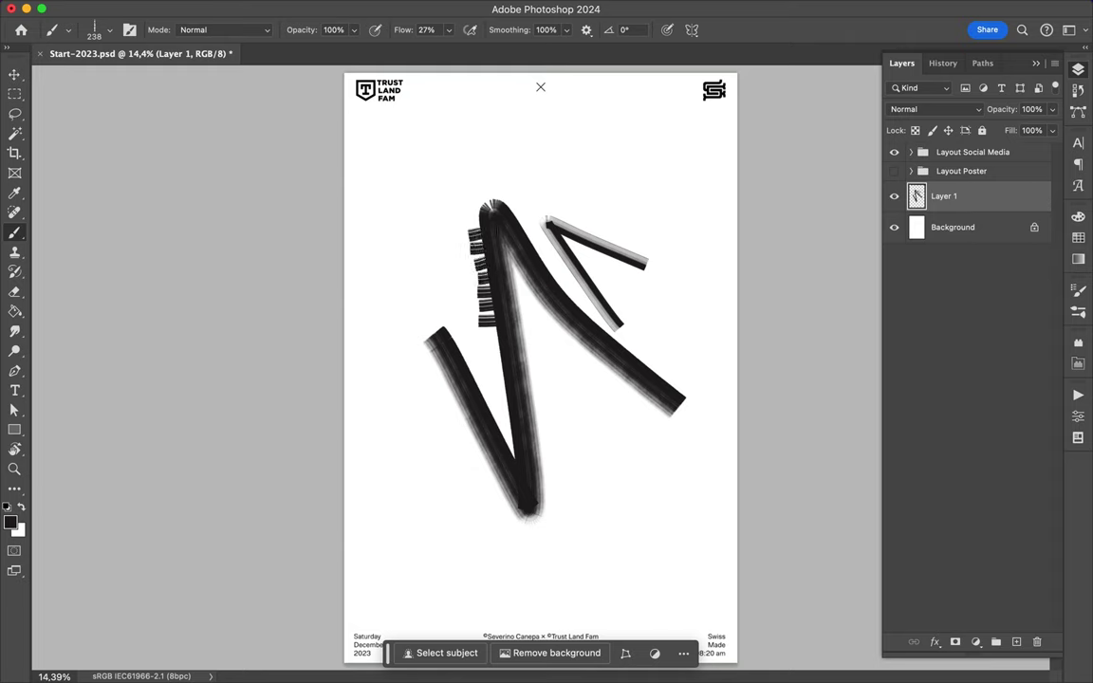
{"action": "left_click_drag", "start_coordinate": [483, 333], "coordinate": [494, 333]}
{"action": "left_click_drag", "start_coordinate": [494, 379], "coordinate": [504, 380]}
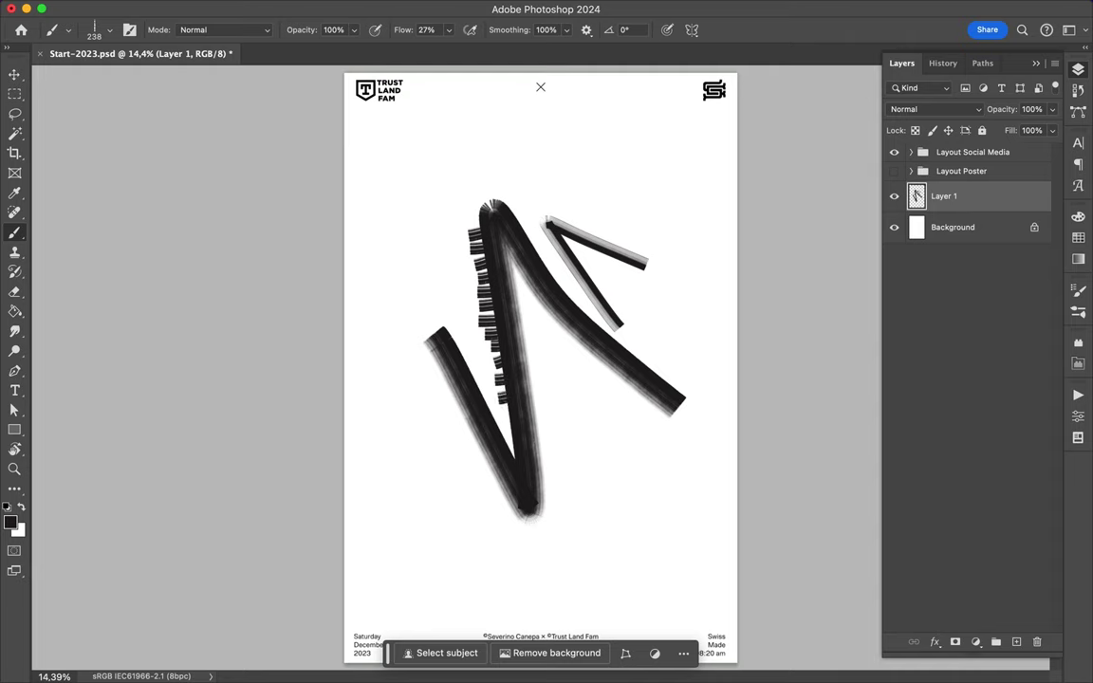
{"action": "left_click_drag", "start_coordinate": [501, 418], "coordinate": [511, 418]}
Choose the Dirty Wash brush and add a new empty Layer 2 above Layer 1
{"action": "left_click", "coordinate": [103, 31]}
{"action": "left_click", "coordinate": [130, 235]}
{"action": "left_click", "coordinate": [324, 226]}
{"action": "left_click", "coordinate": [1016, 643]}
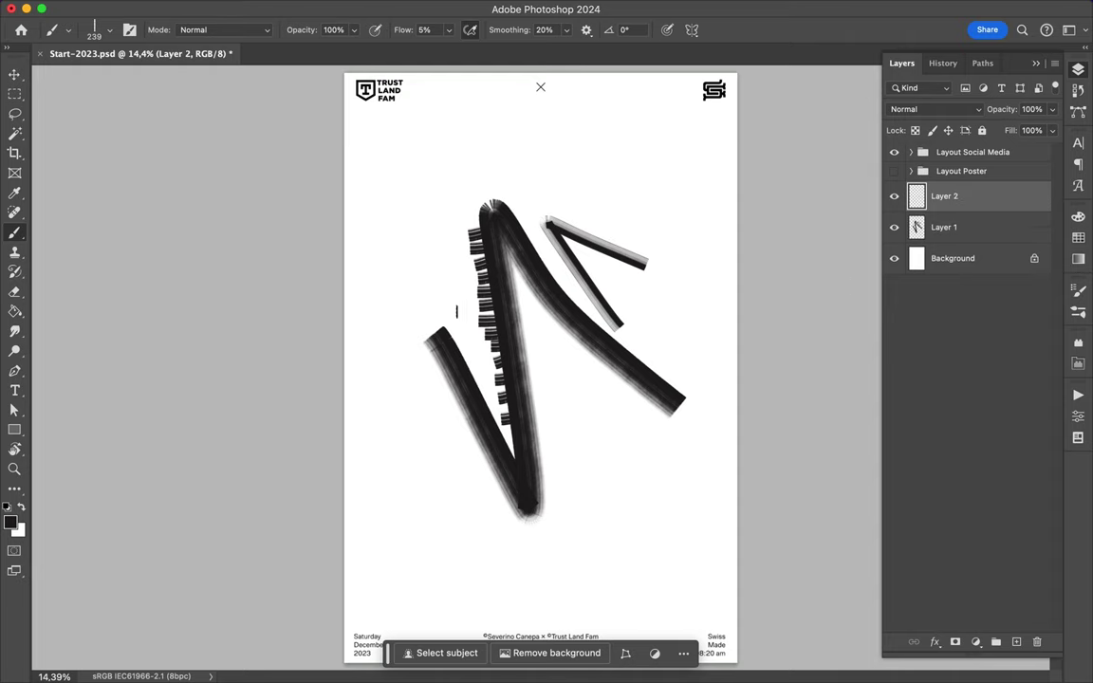
Try a grey spiral, a lower-left zigzag and a scribble on Layer 2, undoing each
{"action": "left_click_drag", "start_coordinate": [552, 343], "coordinate": [475, 377]}
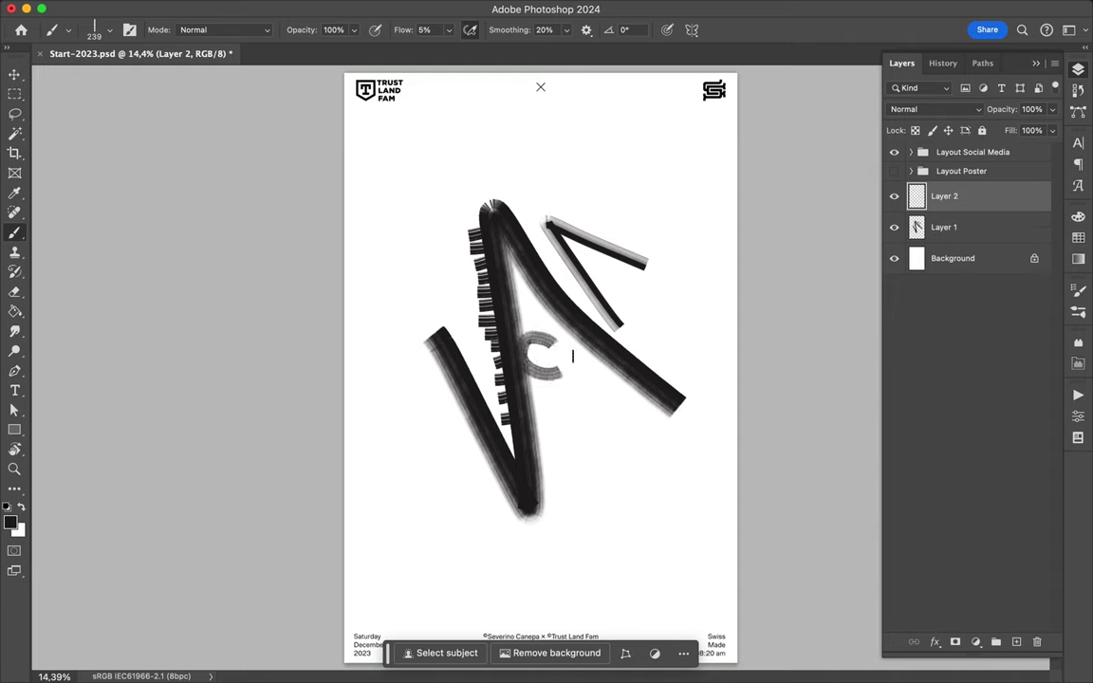
{"action": "left_click_drag", "start_coordinate": [646, 361], "coordinate": [432, 267]}
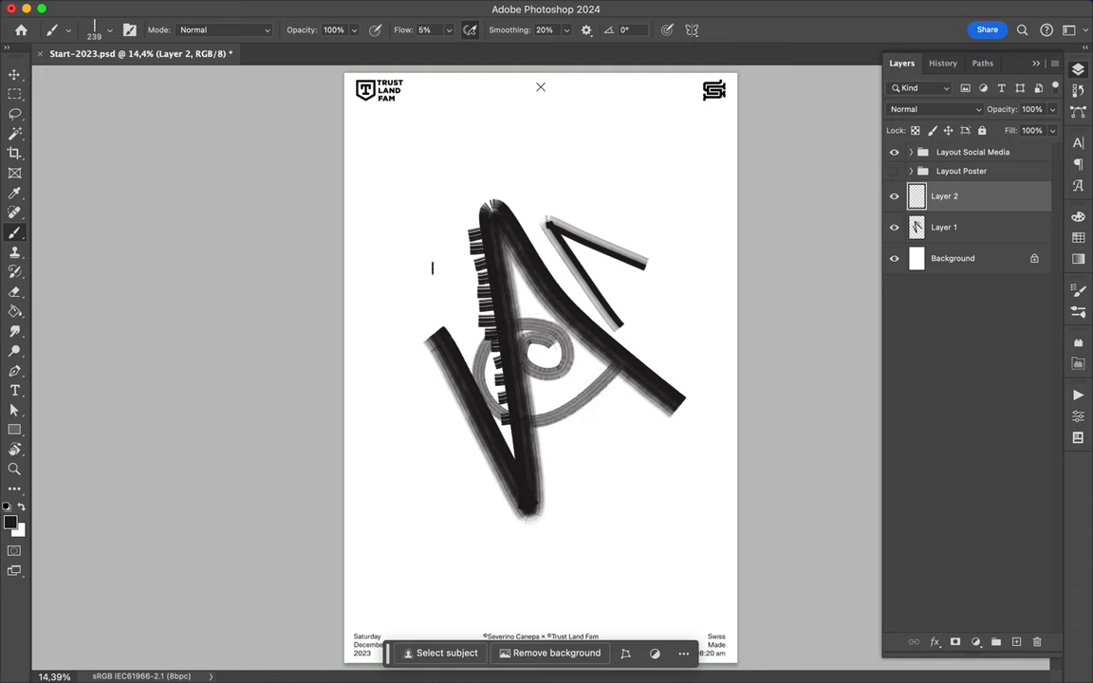
{"action": "key", "text": "ctrl+z"}
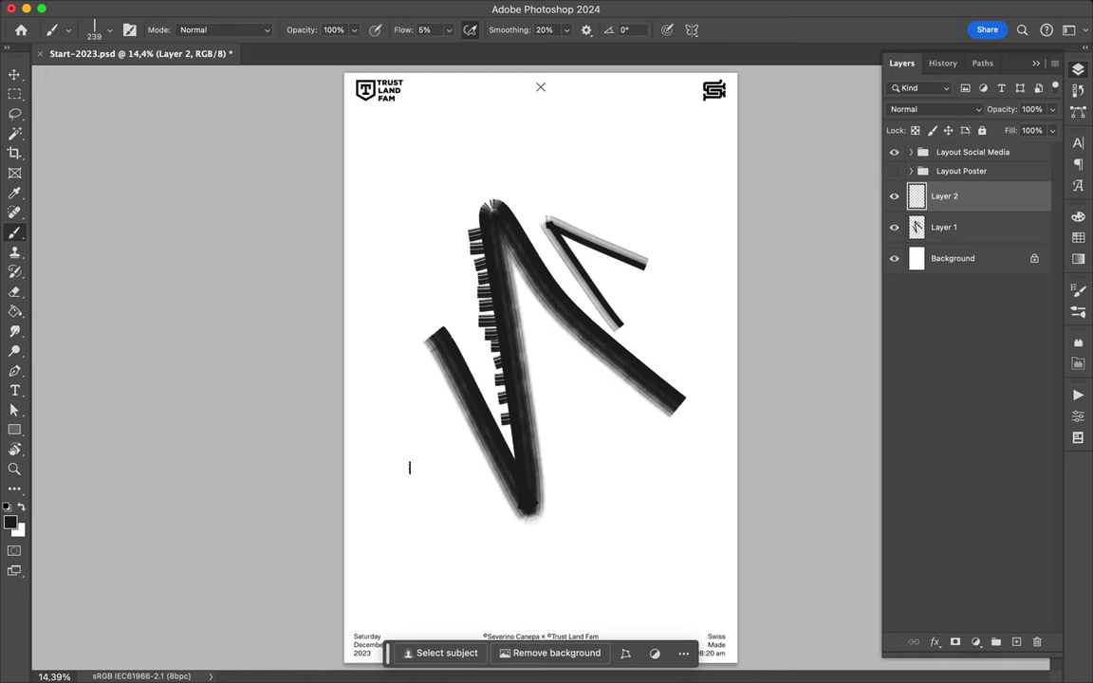
{"action": "left_click_drag", "start_coordinate": [381, 540], "coordinate": [503, 507]}
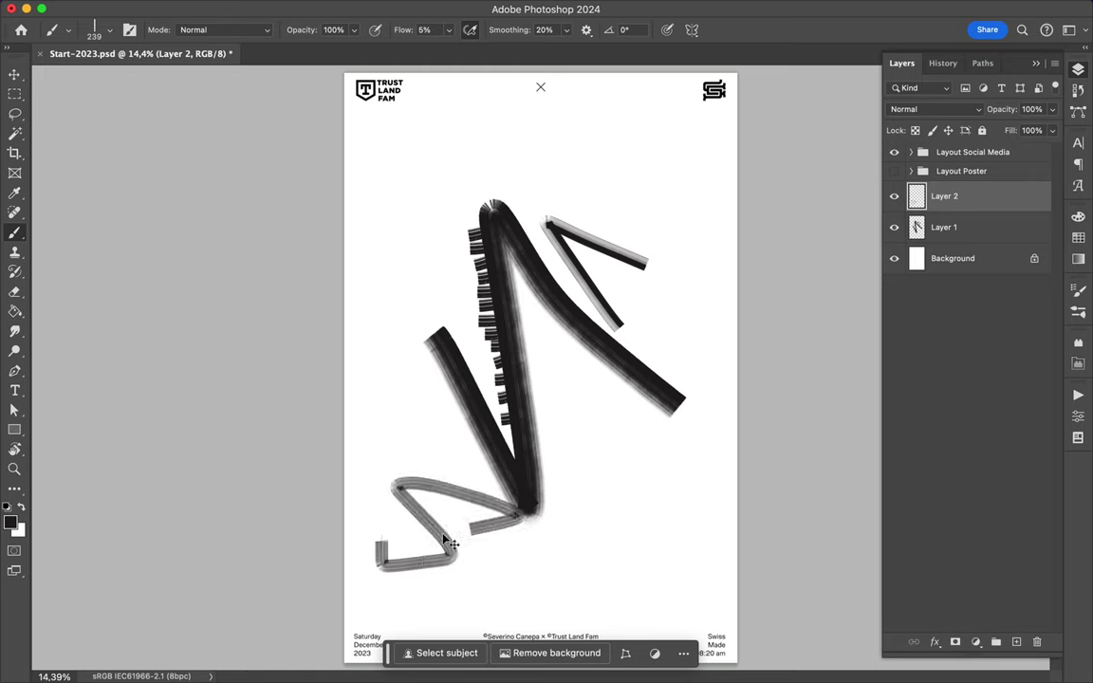
{"action": "key", "text": "ctrl+z"}
{"action": "mouse_move", "coordinate": [412, 540]}
{"action": "left_mouse_down"}
{"action": "mouse_move", "coordinate": [459, 593]}
{"action": "mouse_move", "coordinate": [385, 578]}
{"action": "mouse_move", "coordinate": [380, 548]}
{"action": "mouse_move", "coordinate": [410, 535]}
{"action": "mouse_move", "coordinate": [454, 577]}
{"action": "mouse_move", "coordinate": [392, 517]}
{"action": "left_mouse_up"}
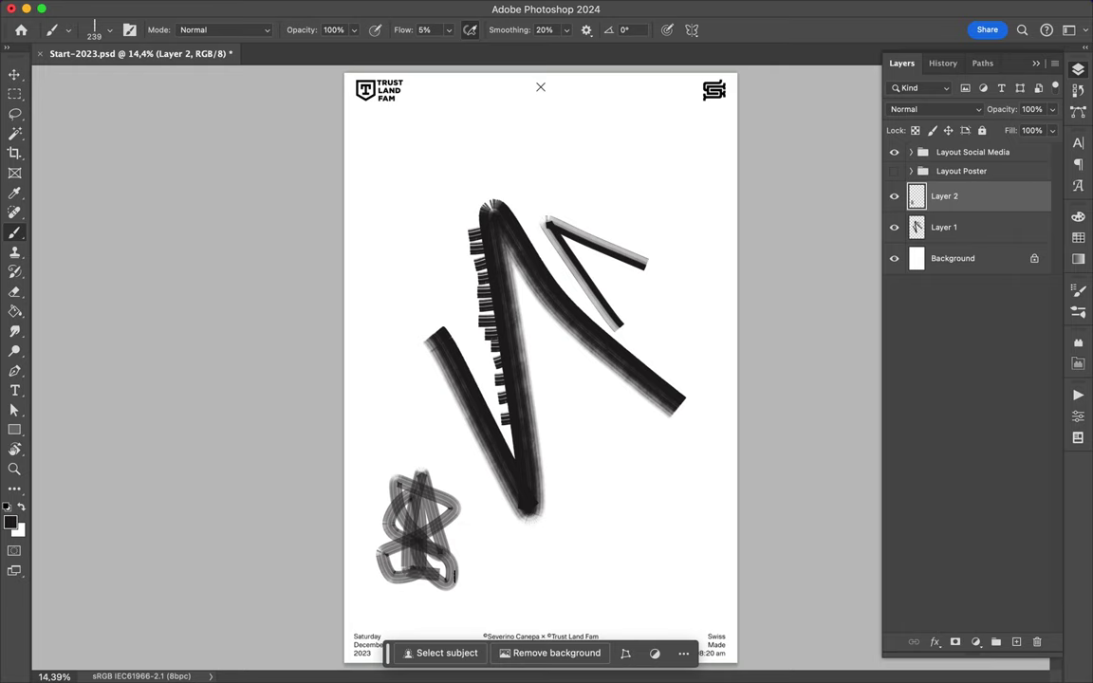
{"action": "key", "text": "ctrl+z"}
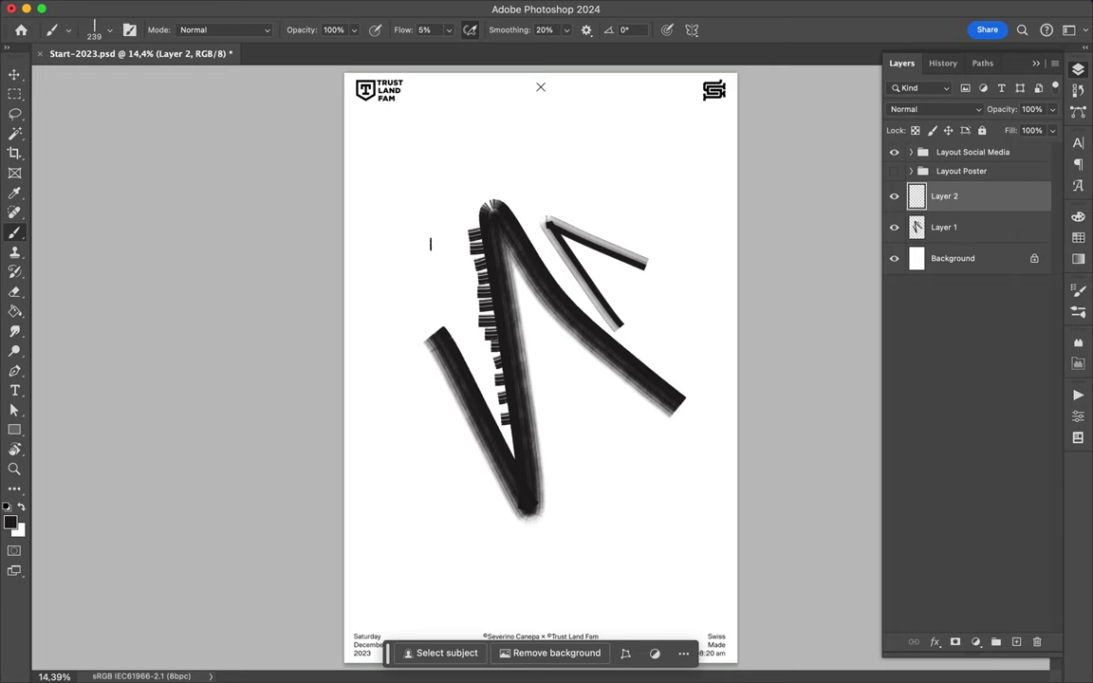
Test the Markers brush with three strokes right of centre, undoing each
{"action": "left_click", "coordinate": [109, 30]}
{"action": "left_click", "coordinate": [123, 209]}
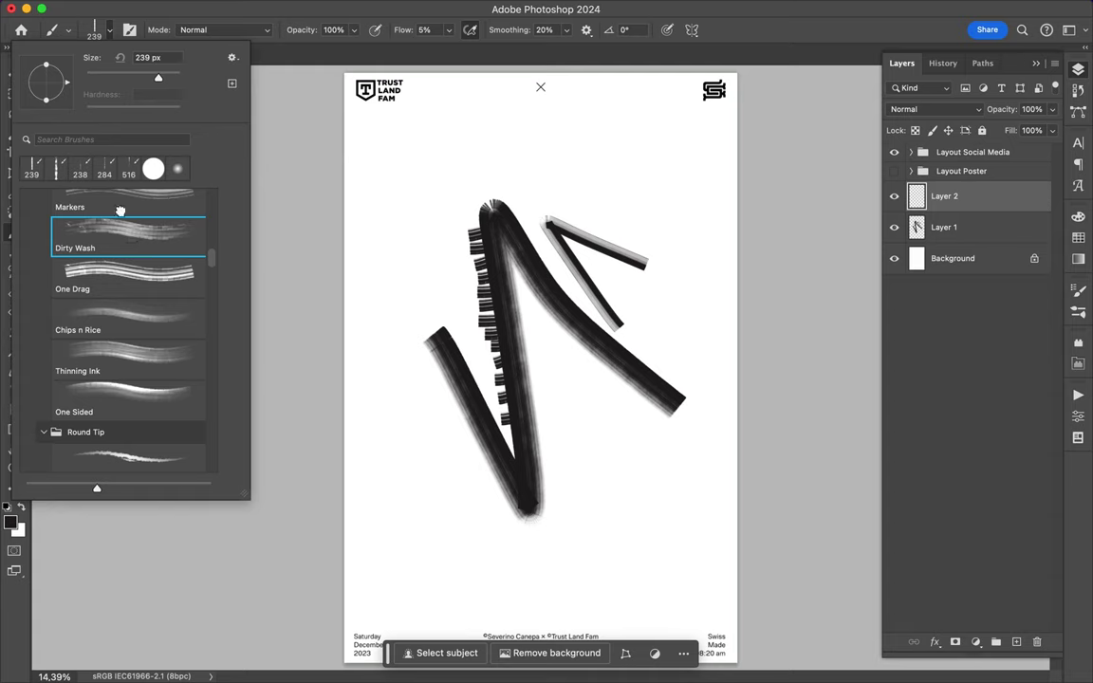
{"action": "left_click", "coordinate": [437, 308]}
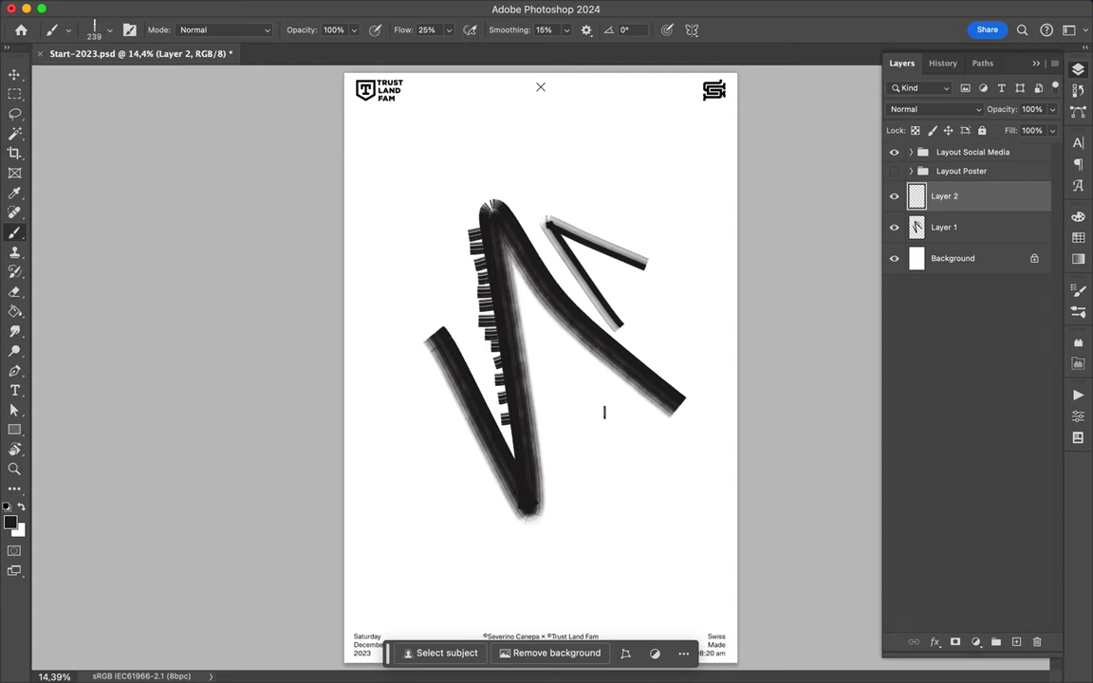
{"action": "mouse_move", "coordinate": [669, 341]}
{"action": "left_mouse_down"}
{"action": "mouse_move", "coordinate": [607, 403]}
{"action": "mouse_move", "coordinate": [669, 403]}
{"action": "left_mouse_up"}
{"action": "key", "text": "ctrl+z"}
{"action": "key", "text": "ctrl+z"}
{"action": "left_click_drag", "start_coordinate": [533, 341], "coordinate": [645, 408]}
{"action": "key", "text": "ctrl+z"}
{"action": "left_click_drag", "start_coordinate": [598, 403], "coordinate": [623, 445]}
{"action": "key", "text": "ctrl+z"}
Try the Pretty Solid, The Harder They Fall and The Bigger They Are brushes
{"action": "left_click", "coordinate": [108, 30]}
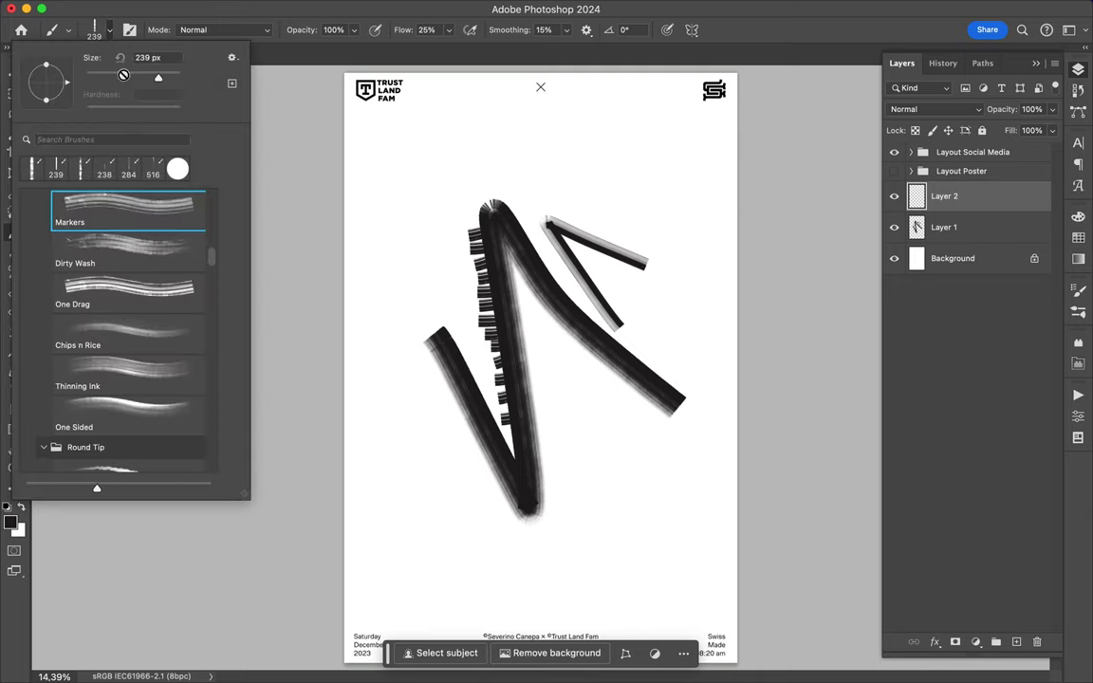
{"action": "scroll", "coordinate": [154, 230], "scroll_direction": "up", "scroll_amount": 2}
{"action": "left_click", "coordinate": [155, 230]}
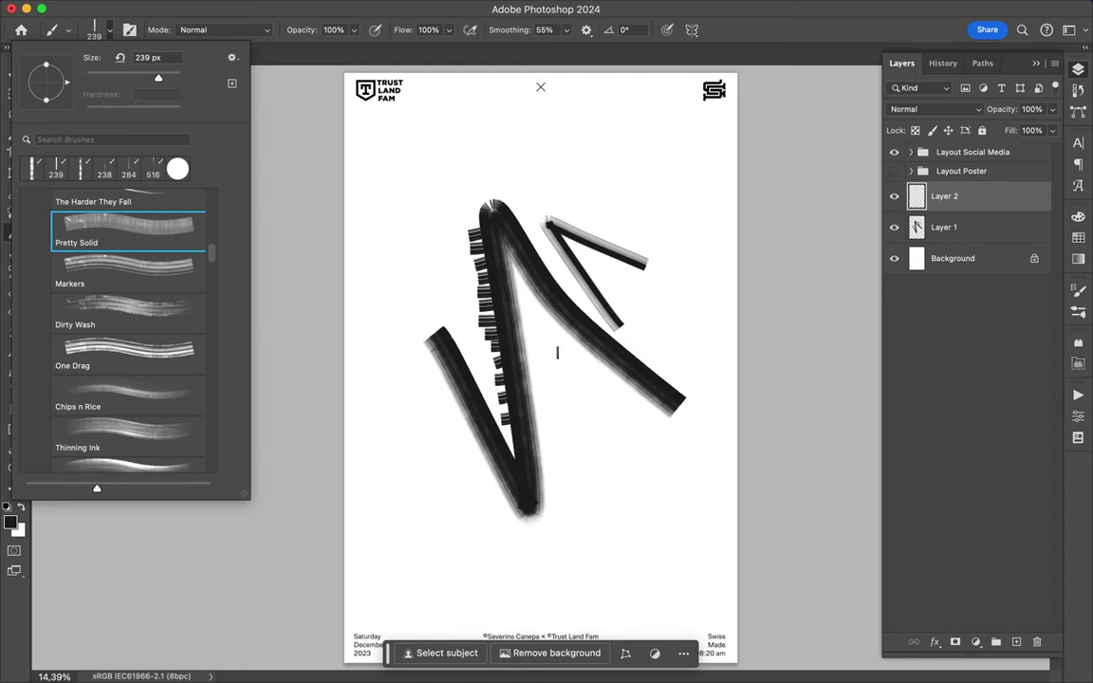
{"action": "left_click", "coordinate": [557, 352]}
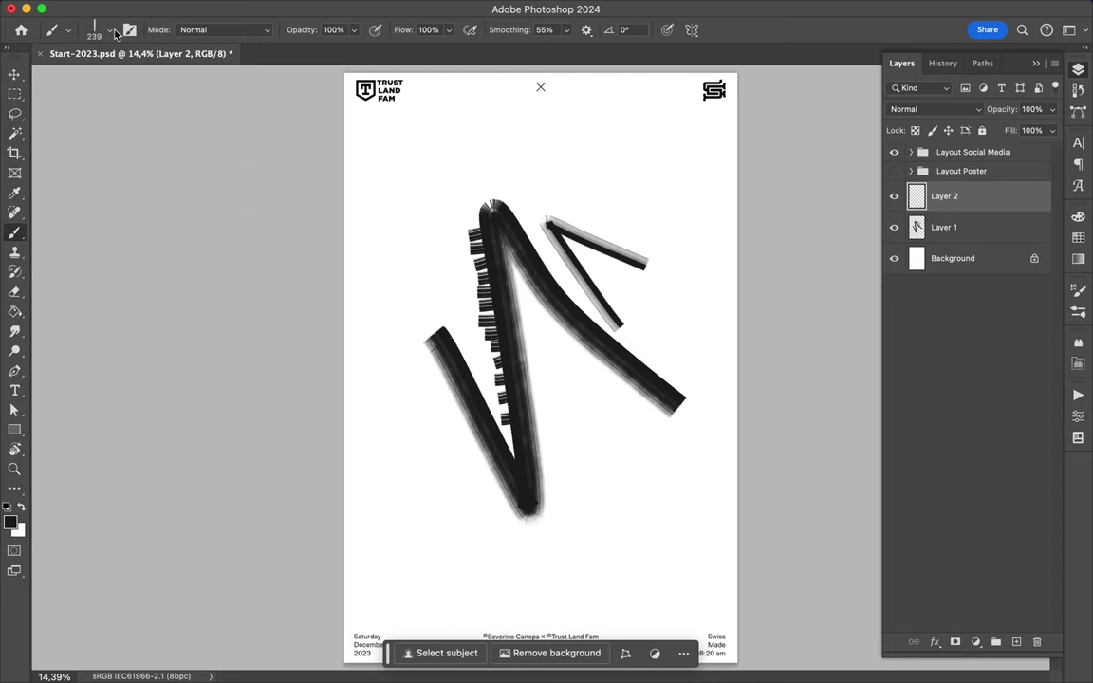
{"action": "left_click", "coordinate": [111, 30]}
{"action": "scroll", "coordinate": [108, 236], "scroll_direction": "up", "scroll_amount": 2}
{"action": "left_click", "coordinate": [109, 274]}
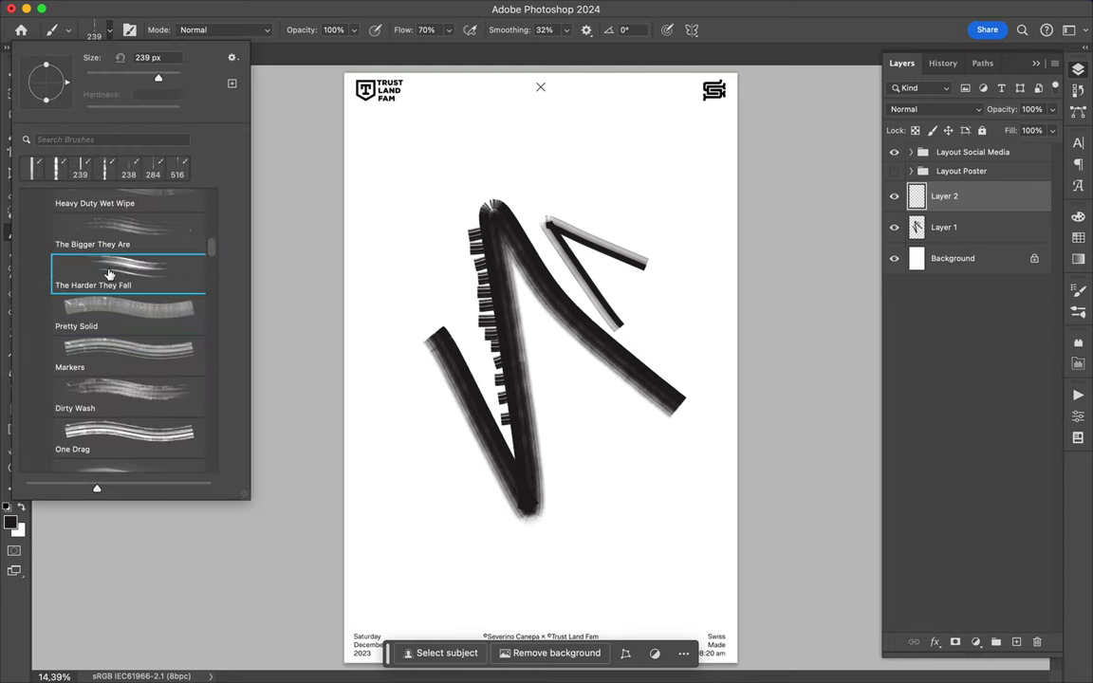
{"action": "left_click", "coordinate": [555, 383]}
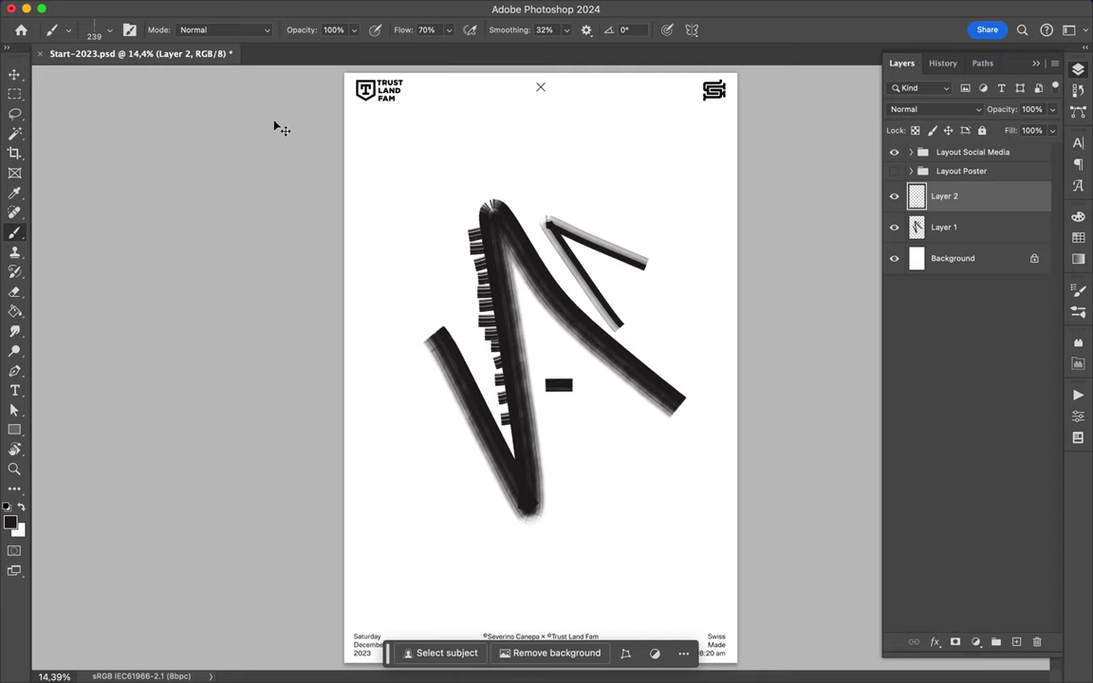
{"action": "left_click", "coordinate": [111, 29]}
{"action": "left_click", "coordinate": [110, 231]}
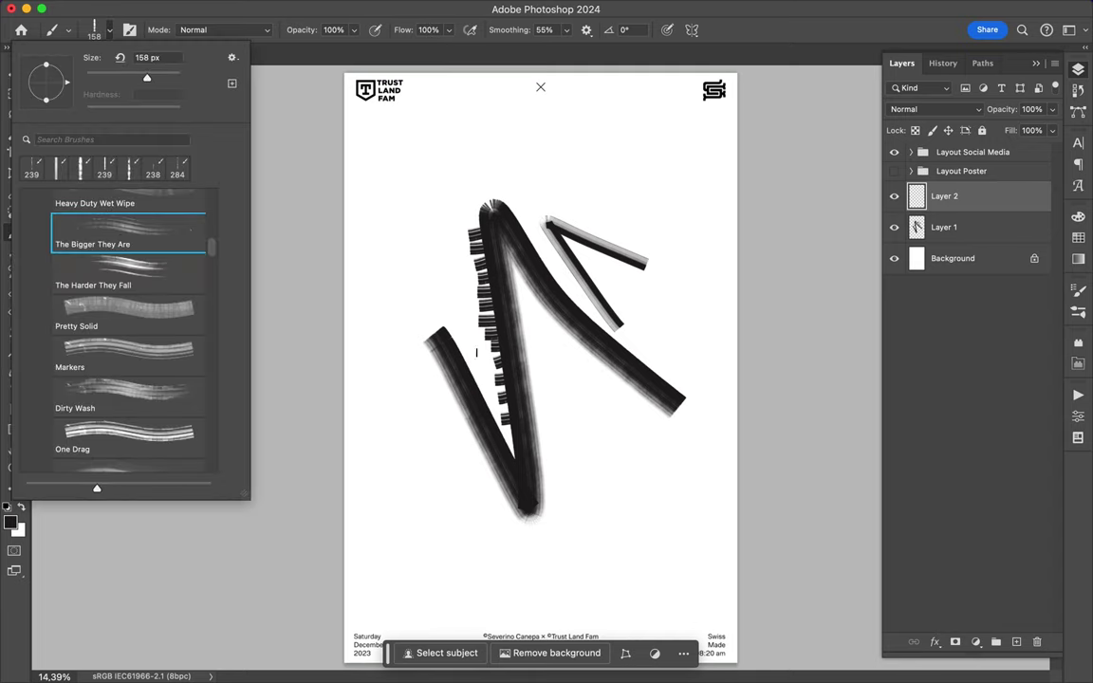
{"action": "left_click", "coordinate": [552, 401]}
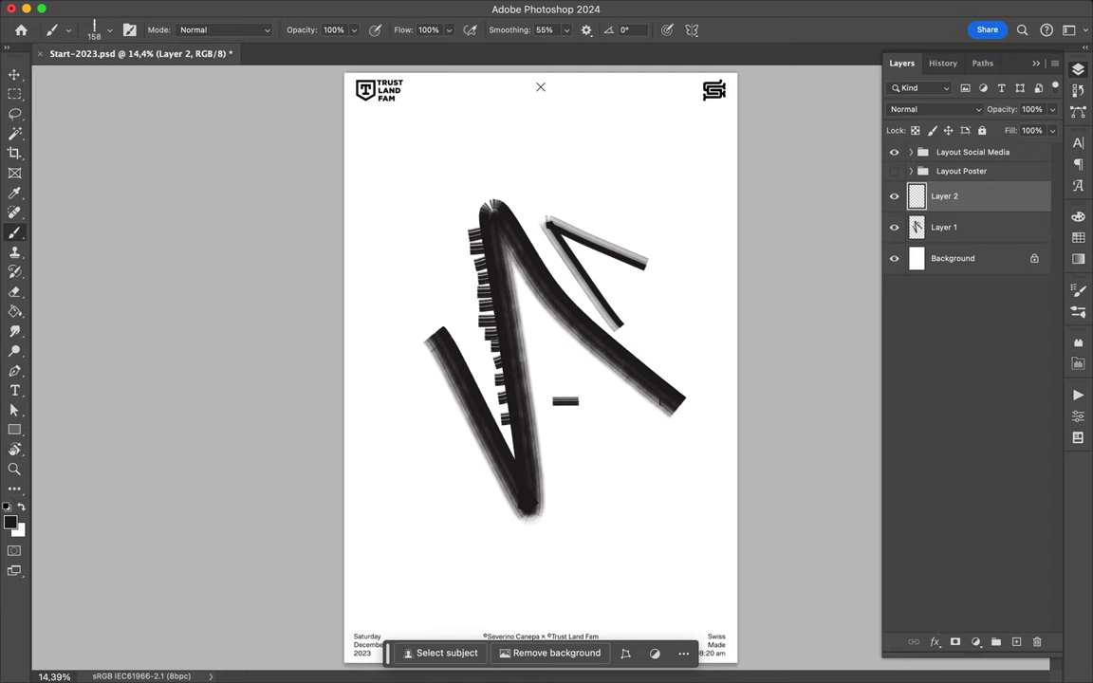
Choose the Heavy Duty Wet Wipe brush and paint a short grey test stroke near centre
{"action": "left_click", "coordinate": [107, 32]}
{"action": "scroll", "coordinate": [103, 218], "scroll_direction": "up", "scroll_amount": 3}
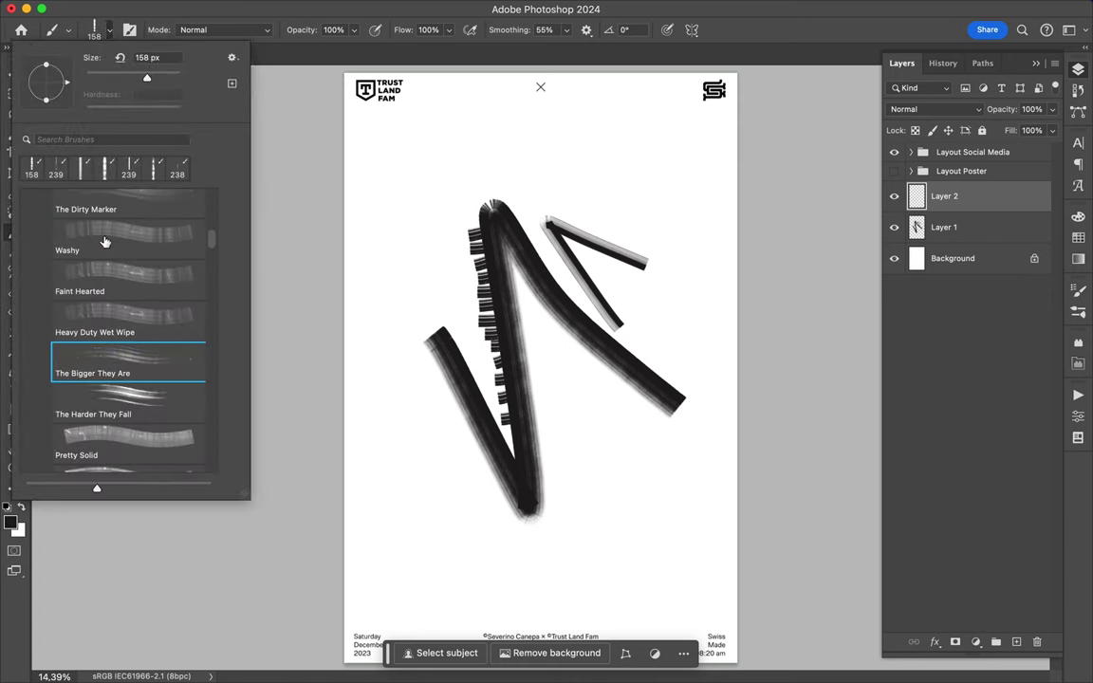
{"action": "left_click", "coordinate": [101, 321]}
{"action": "left_click", "coordinate": [543, 332]}
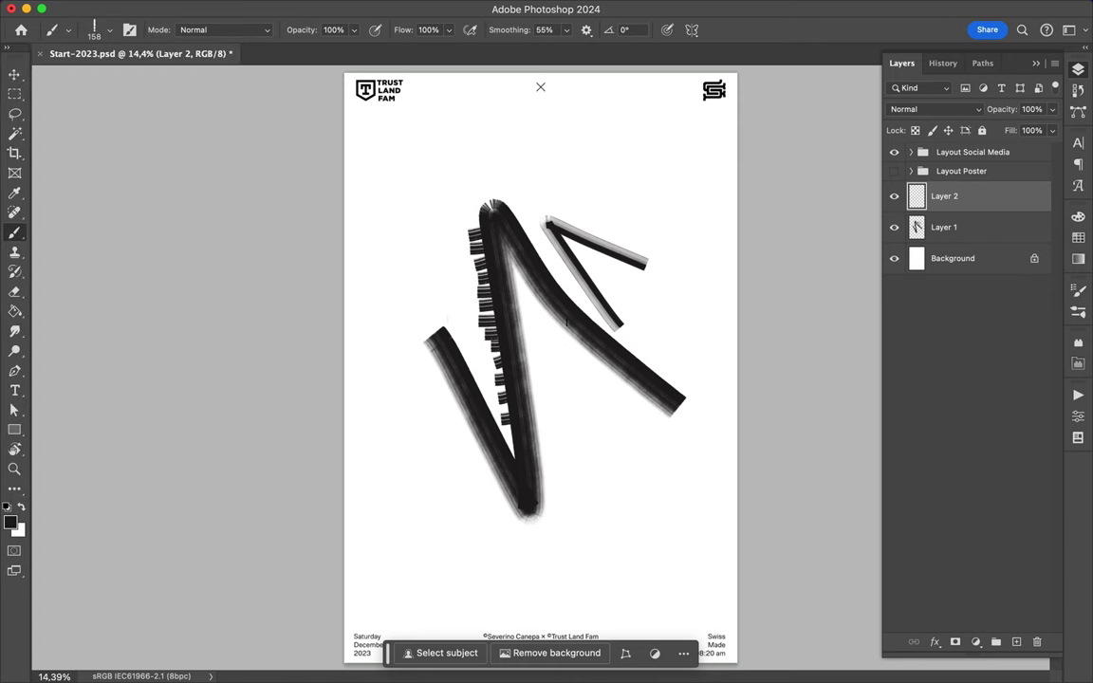
{"action": "left_click_drag", "start_coordinate": [448, 318], "coordinate": [568, 323]}
Switch to the Faint Hearted brush at 11% flow and test a faint stroke, then undo it
{"action": "key", "text": "ctrl+z"}
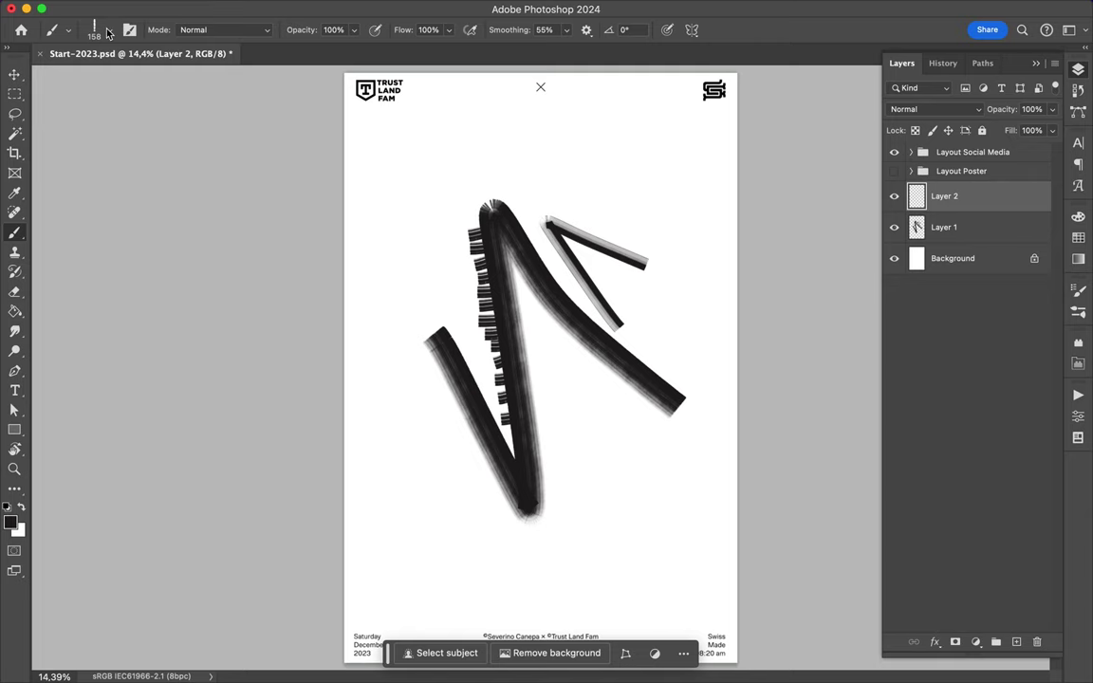
{"action": "left_click", "coordinate": [104, 29]}
{"action": "left_click", "coordinate": [111, 281]}
{"action": "key", "text": "shift+1"}
{"action": "key", "text": "shift+1"}
{"action": "left_click", "coordinate": [624, 355]}
{"action": "left_click_drag", "start_coordinate": [548, 358], "coordinate": [573, 360]}
{"action": "key", "text": "ctrl+z"}
Paint a faint grey spiral ringing the black strokes, then undo it
{"action": "left_click_drag", "start_coordinate": [560, 371], "coordinate": [489, 364]}
{"action": "mouse_move", "coordinate": [552, 411]}
{"action": "left_mouse_down"}
{"action": "mouse_move", "coordinate": [578, 357]}
{"action": "mouse_move", "coordinate": [466, 345]}
{"action": "mouse_move", "coordinate": [475, 323]}
{"action": "left_mouse_up"}
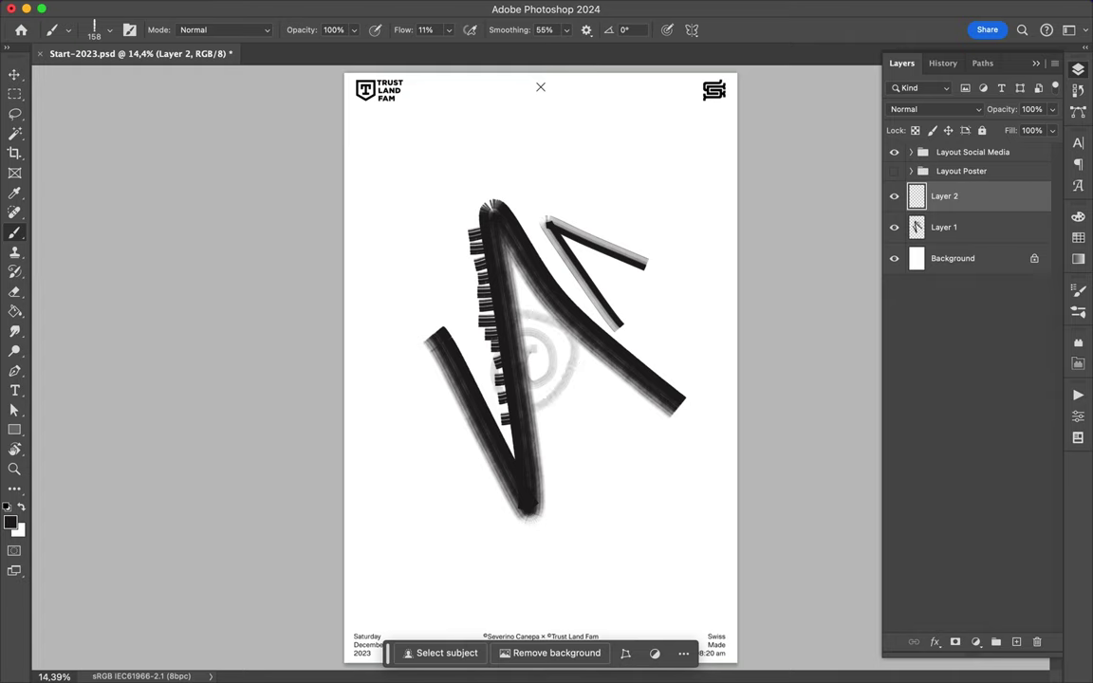
{"action": "mouse_move", "coordinate": [537, 438]}
{"action": "left_mouse_down"}
{"action": "mouse_move", "coordinate": [576, 428]}
{"action": "mouse_move", "coordinate": [601, 396]}
{"action": "left_mouse_up"}
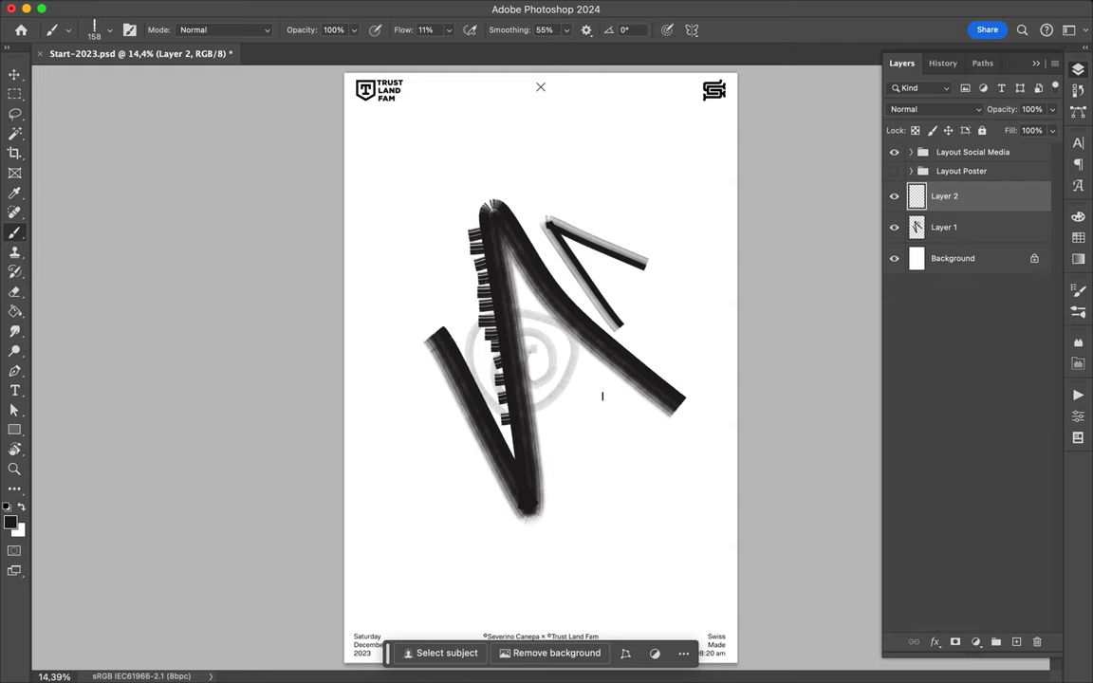
{"action": "mouse_move", "coordinate": [488, 392]}
{"action": "left_mouse_down"}
{"action": "mouse_move", "coordinate": [517, 382]}
{"action": "mouse_move", "coordinate": [540, 345]}
{"action": "left_mouse_up"}
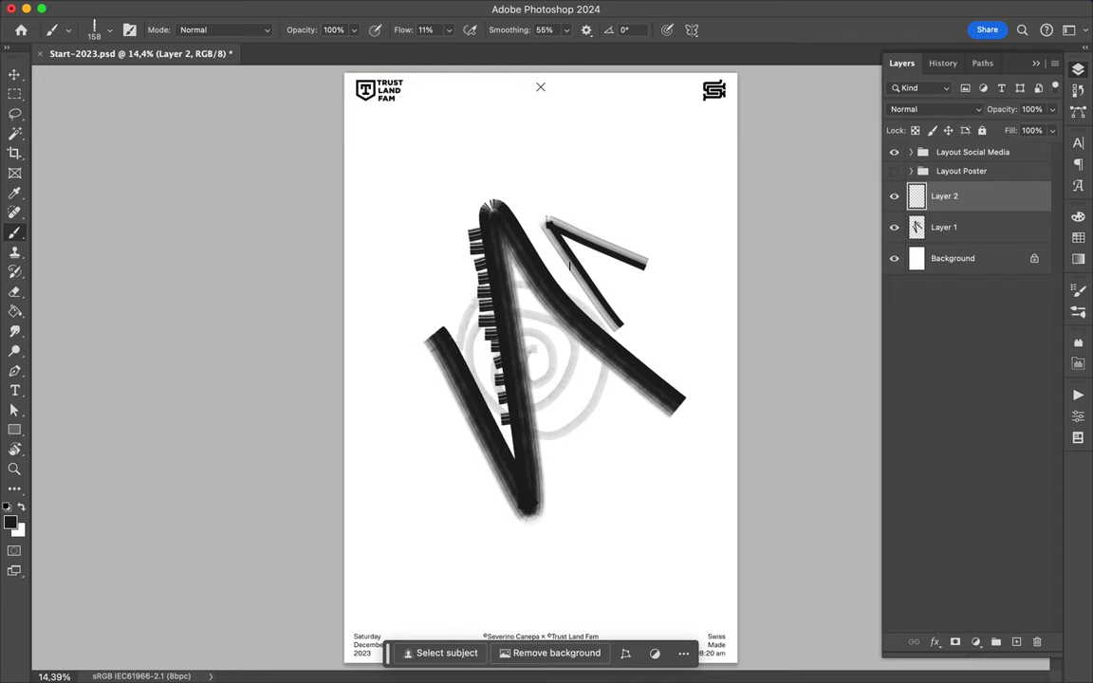
{"action": "mouse_move", "coordinate": [468, 284]}
{"action": "left_mouse_down"}
{"action": "mouse_move", "coordinate": [434, 378]}
{"action": "mouse_move", "coordinate": [452, 424]}
{"action": "mouse_move", "coordinate": [433, 408]}
{"action": "mouse_move", "coordinate": [469, 431]}
{"action": "mouse_move", "coordinate": [627, 430]}
{"action": "mouse_move", "coordinate": [654, 363]}
{"action": "mouse_move", "coordinate": [649, 304]}
{"action": "left_mouse_up"}
{"action": "mouse_move", "coordinate": [445, 318]}
{"action": "left_mouse_down"}
{"action": "mouse_move", "coordinate": [422, 393]}
{"action": "mouse_move", "coordinate": [459, 471]}
{"action": "left_mouse_up"}
{"action": "mouse_move", "coordinate": [582, 480]}
{"action": "left_mouse_down"}
{"action": "mouse_move", "coordinate": [629, 445]}
{"action": "mouse_move", "coordinate": [655, 398]}
{"action": "mouse_move", "coordinate": [675, 341]}
{"action": "mouse_move", "coordinate": [670, 298]}
{"action": "mouse_move", "coordinate": [569, 227]}
{"action": "mouse_move", "coordinate": [512, 214]}
{"action": "mouse_move", "coordinate": [469, 225]}
{"action": "mouse_move", "coordinate": [427, 286]}
{"action": "mouse_move", "coordinate": [415, 403]}
{"action": "mouse_move", "coordinate": [428, 446]}
{"action": "mouse_move", "coordinate": [446, 478]}
{"action": "mouse_move", "coordinate": [506, 510]}
{"action": "mouse_move", "coordinate": [624, 480]}
{"action": "mouse_move", "coordinate": [669, 426]}
{"action": "mouse_move", "coordinate": [685, 368]}
{"action": "mouse_move", "coordinate": [677, 263]}
{"action": "mouse_move", "coordinate": [634, 214]}
{"action": "mouse_move", "coordinate": [556, 183]}
{"action": "mouse_move", "coordinate": [434, 202]}
{"action": "mouse_move", "coordinate": [383, 300]}
{"action": "mouse_move", "coordinate": [373, 444]}
{"action": "mouse_move", "coordinate": [437, 486]}
{"action": "mouse_move", "coordinate": [573, 472]}
{"action": "mouse_move", "coordinate": [637, 525]}
{"action": "left_mouse_up"}
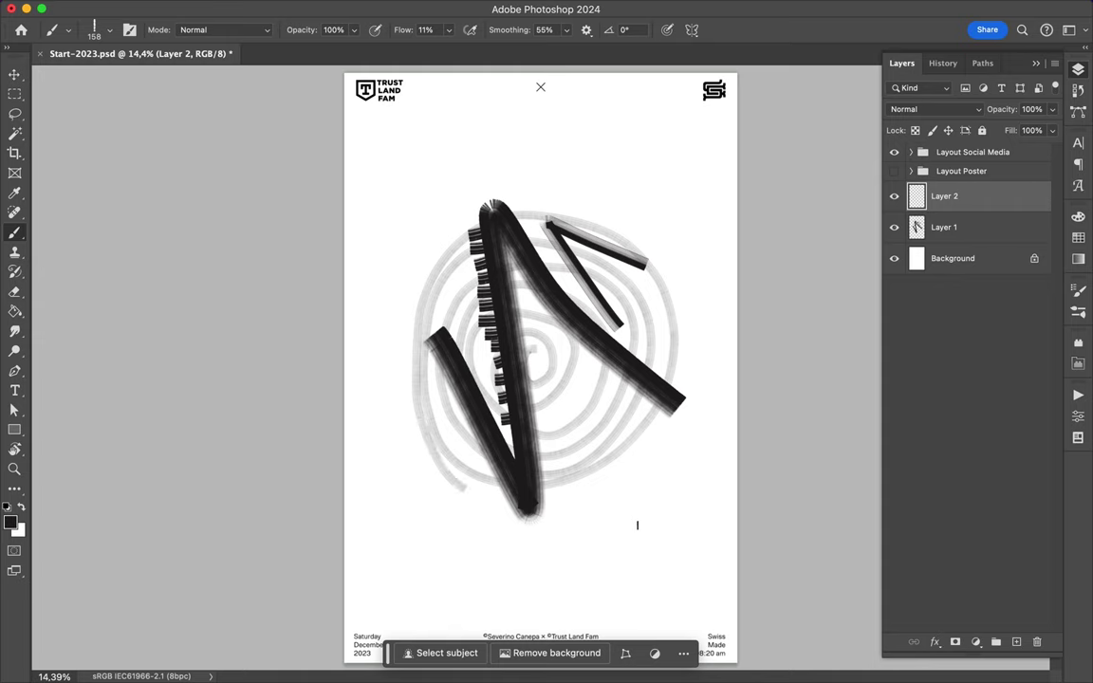
{"action": "left_click_drag", "start_coordinate": [680, 373], "coordinate": [682, 329]}
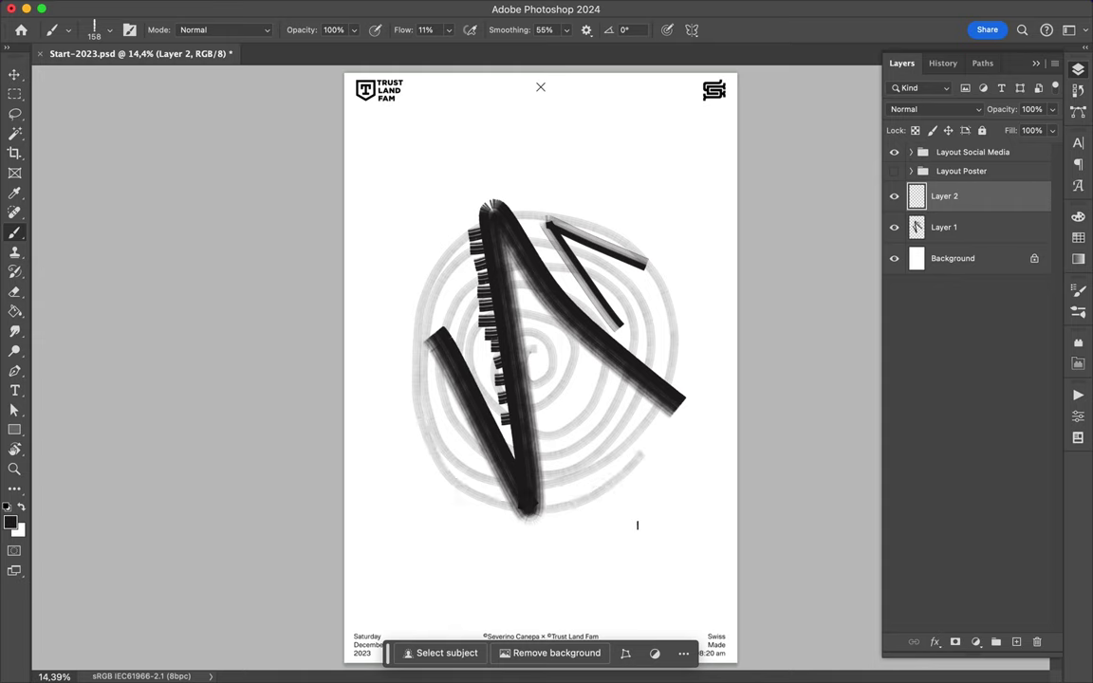
{"action": "mouse_move", "coordinate": [678, 285]}
{"action": "left_mouse_down"}
{"action": "mouse_move", "coordinate": [495, 174]}
{"action": "mouse_move", "coordinate": [397, 292]}
{"action": "mouse_move", "coordinate": [437, 484]}
{"action": "mouse_move", "coordinate": [555, 524]}
{"action": "left_mouse_up"}
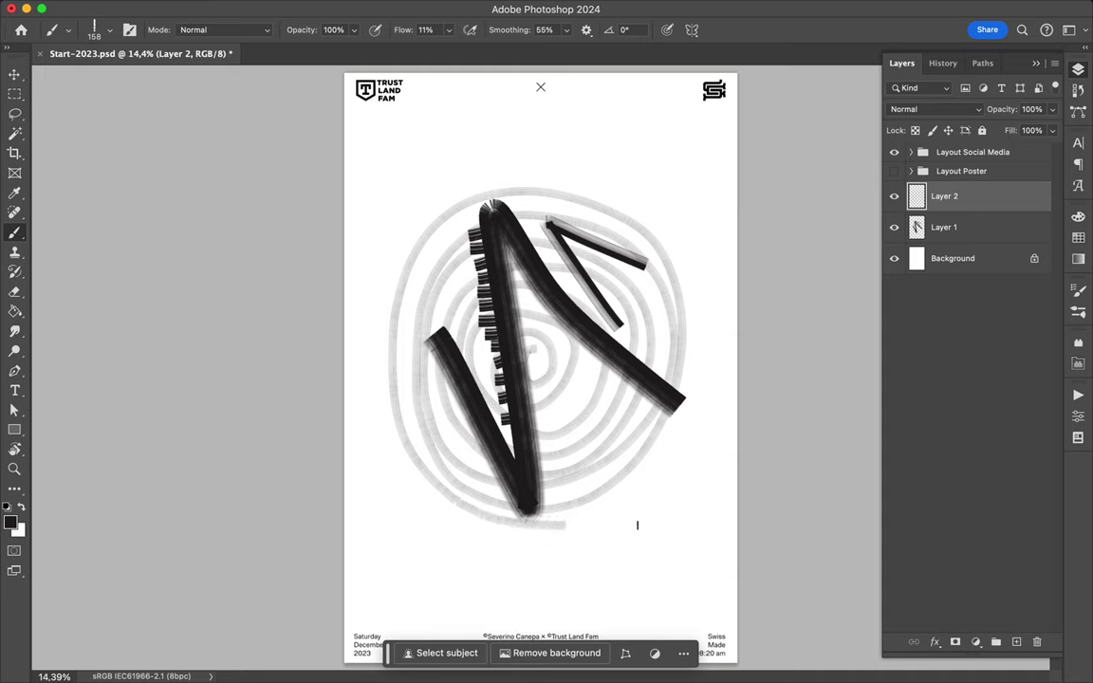
{"action": "key", "text": "ctrl+z"}
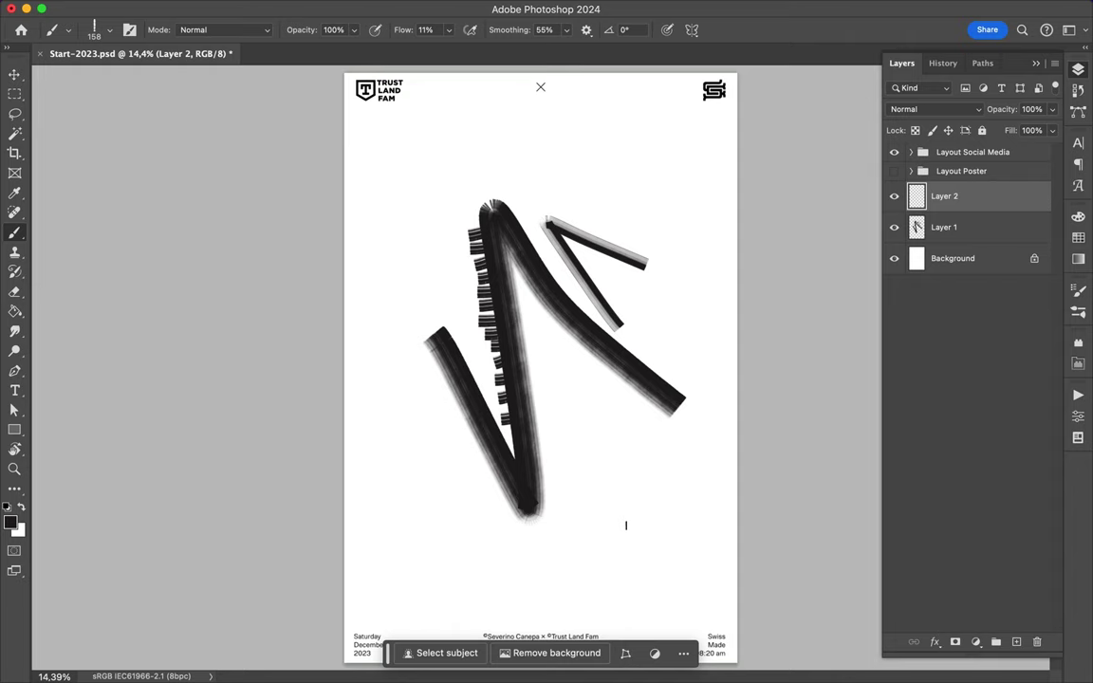
Paint faint horizontal strokes across the upper strokes and undo the zigzag
{"action": "left_click_drag", "start_coordinate": [514, 254], "coordinate": [690, 253]}
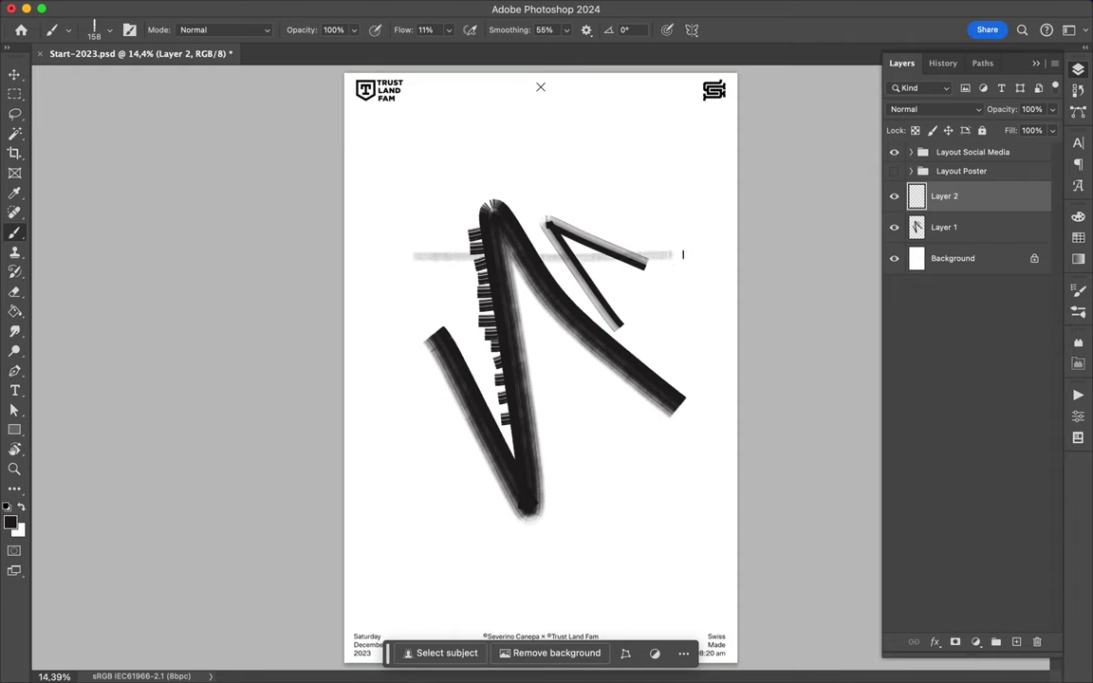
{"action": "left_click_drag", "start_coordinate": [487, 276], "coordinate": [459, 276]}
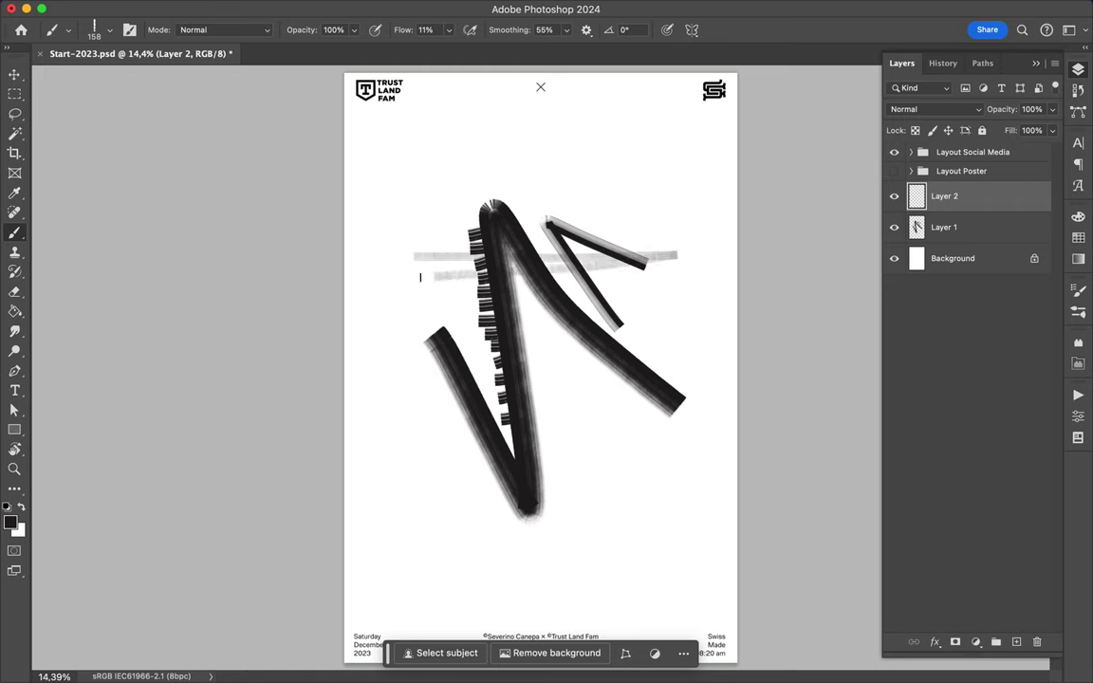
{"action": "mouse_move", "coordinate": [420, 277]}
{"action": "left_mouse_down"}
{"action": "mouse_move", "coordinate": [697, 316]}
{"action": "mouse_move", "coordinate": [408, 344]}
{"action": "left_mouse_up"}
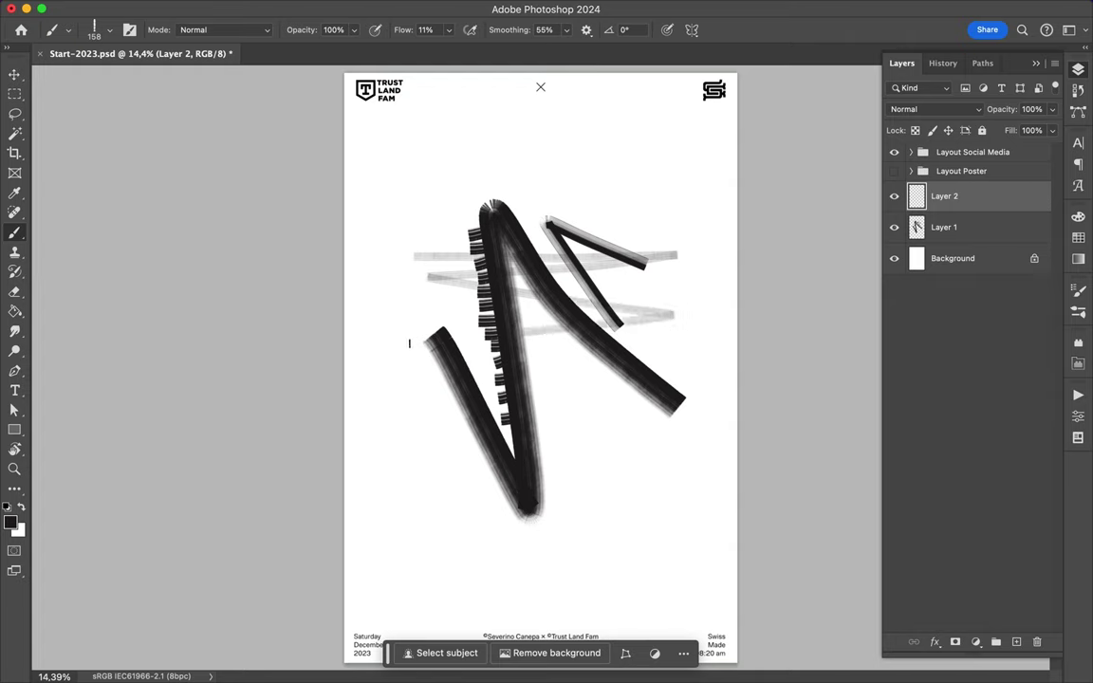
{"action": "key", "text": "ctrl+z"}
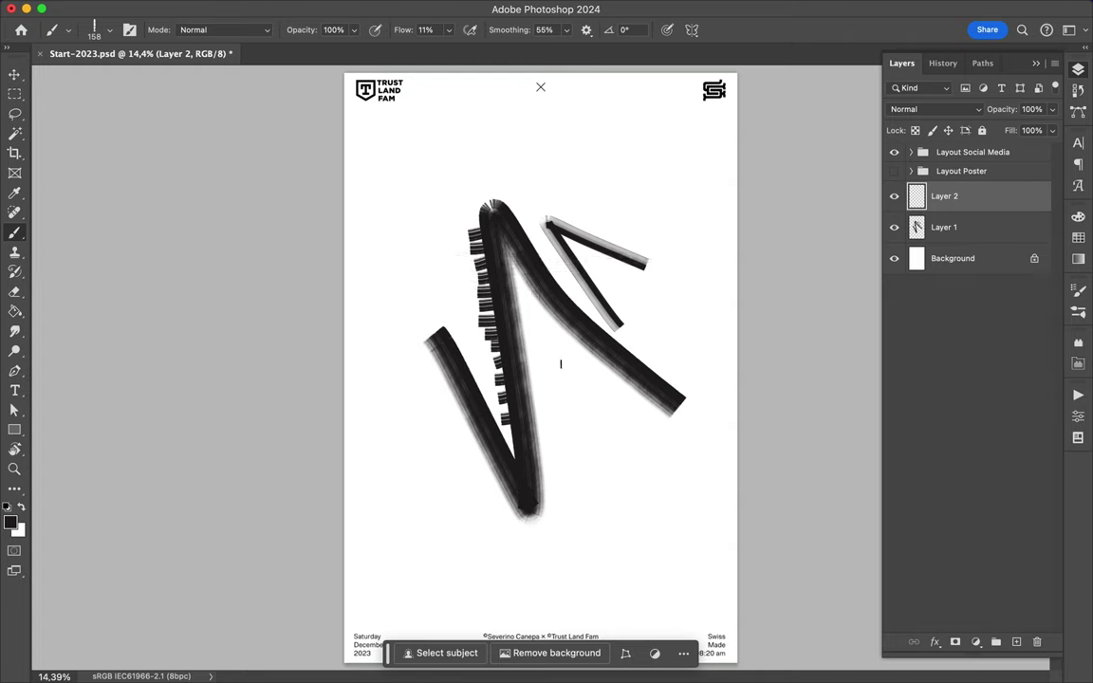
Scatter faint grey dashes around the N, then undo them
{"action": "left_click_drag", "start_coordinate": [529, 343], "coordinate": [548, 434]}
{"action": "left_click_drag", "start_coordinate": [598, 374], "coordinate": [663, 421]}
{"action": "left_click_drag", "start_coordinate": [638, 337], "coordinate": [668, 356]}
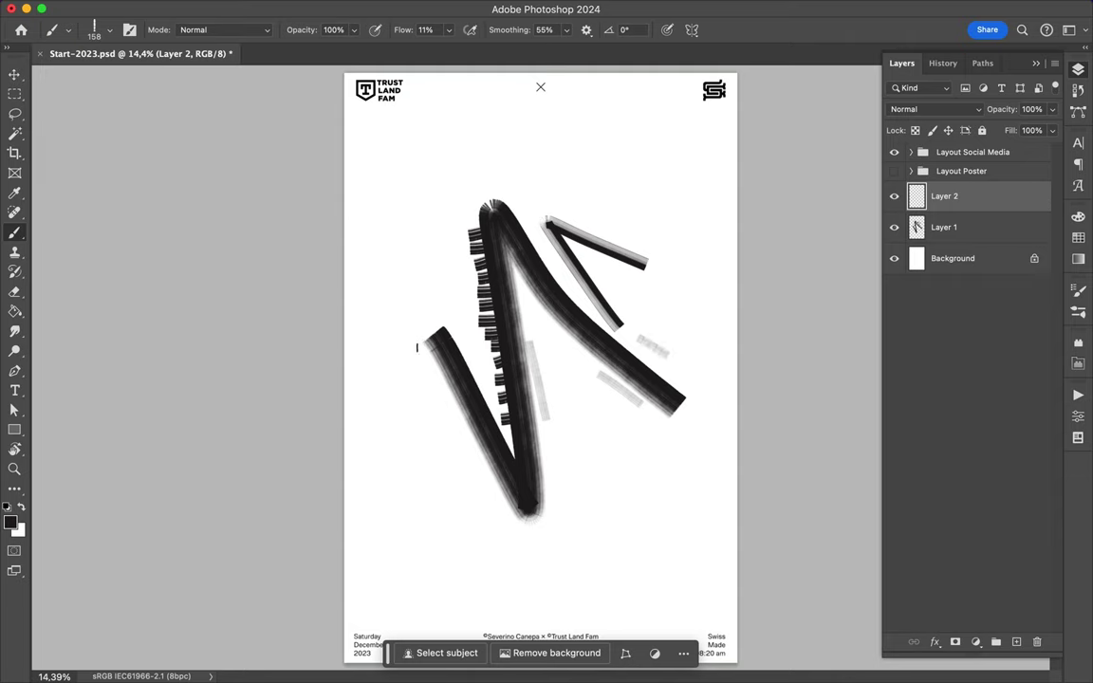
{"action": "left_click_drag", "start_coordinate": [434, 382], "coordinate": [407, 344]}
{"action": "left_click_drag", "start_coordinate": [463, 262], "coordinate": [460, 217]}
{"action": "left_click_drag", "start_coordinate": [492, 179], "coordinate": [516, 198]}
{"action": "left_click_drag", "start_coordinate": [580, 219], "coordinate": [626, 232]}
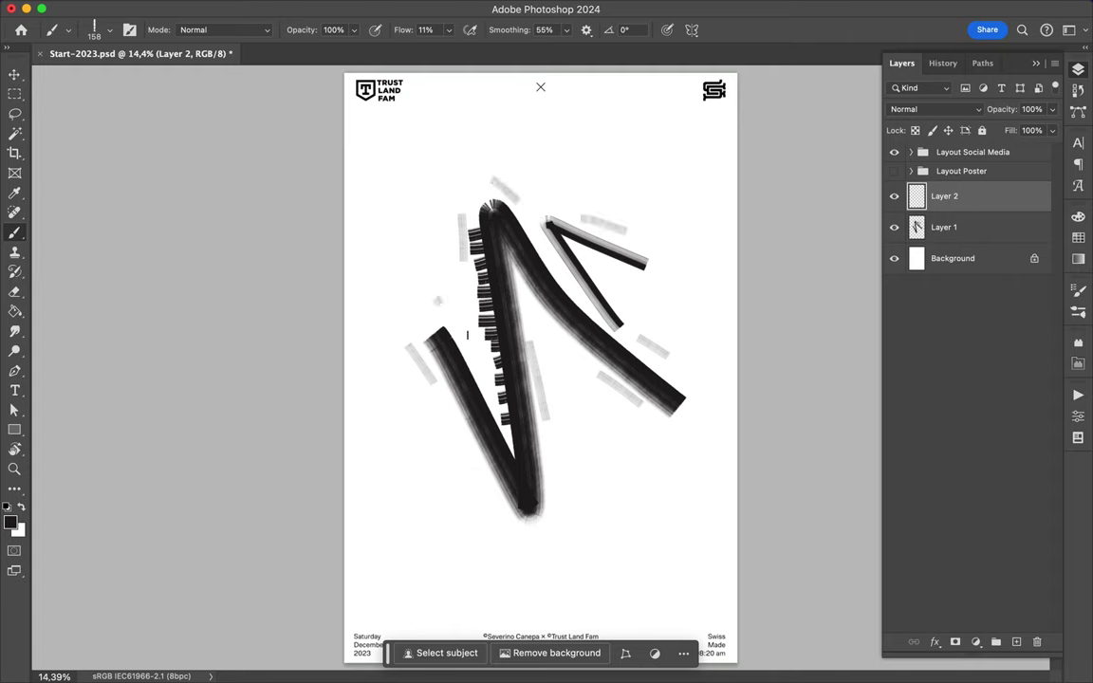
{"action": "key", "text": "super+z"}
{"action": "key", "text": "super+z"}
{"action": "key", "text": "super+z"}
{"action": "key", "text": "super+z"}
{"action": "key", "text": "super+z"}
{"action": "key", "text": "super+z"}
{"action": "key", "text": "super+z"}
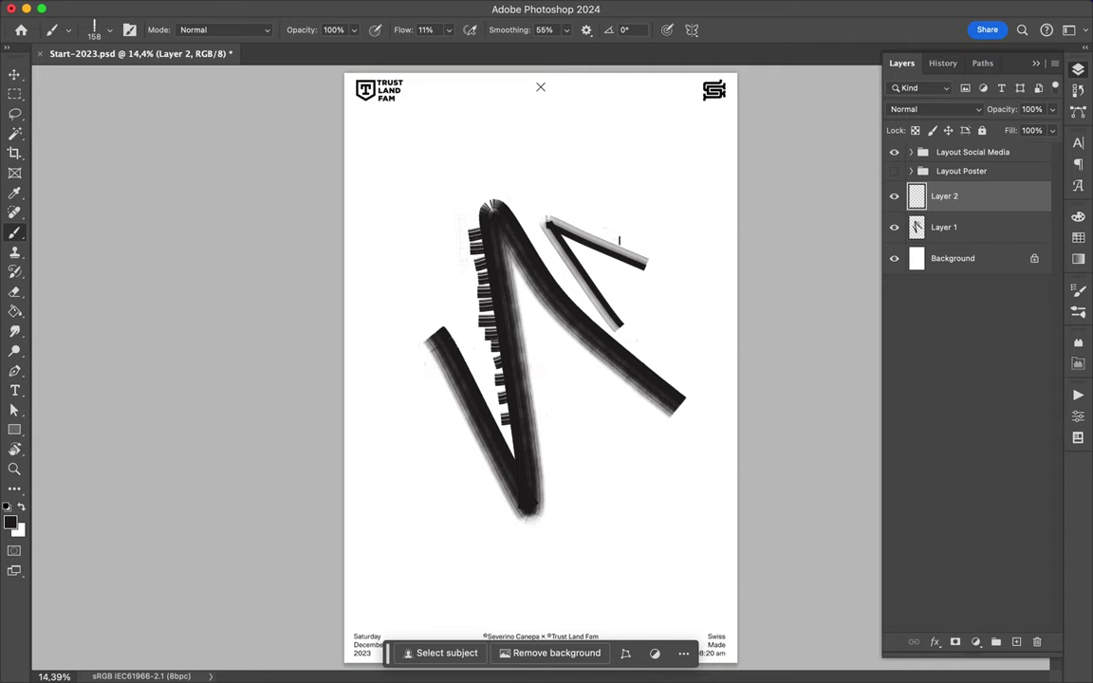
{"action": "key", "text": "l"}
Lasso the small V stroke, delete it from Layer 1 and deselect
{"action": "mouse_move", "coordinate": [536, 210]}
{"action": "left_mouse_down"}
{"action": "mouse_move", "coordinate": [592, 318]}
{"action": "mouse_move", "coordinate": [659, 311]}
{"action": "left_mouse_up"}
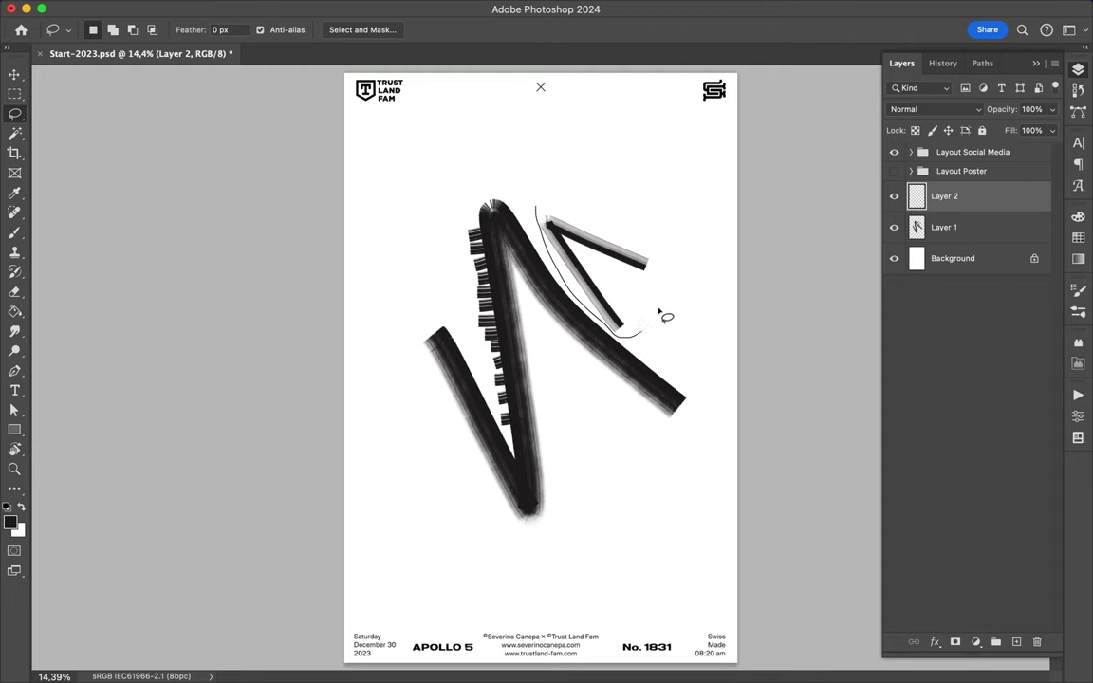
{"action": "left_click_drag", "start_coordinate": [659, 311], "coordinate": [544, 208]}
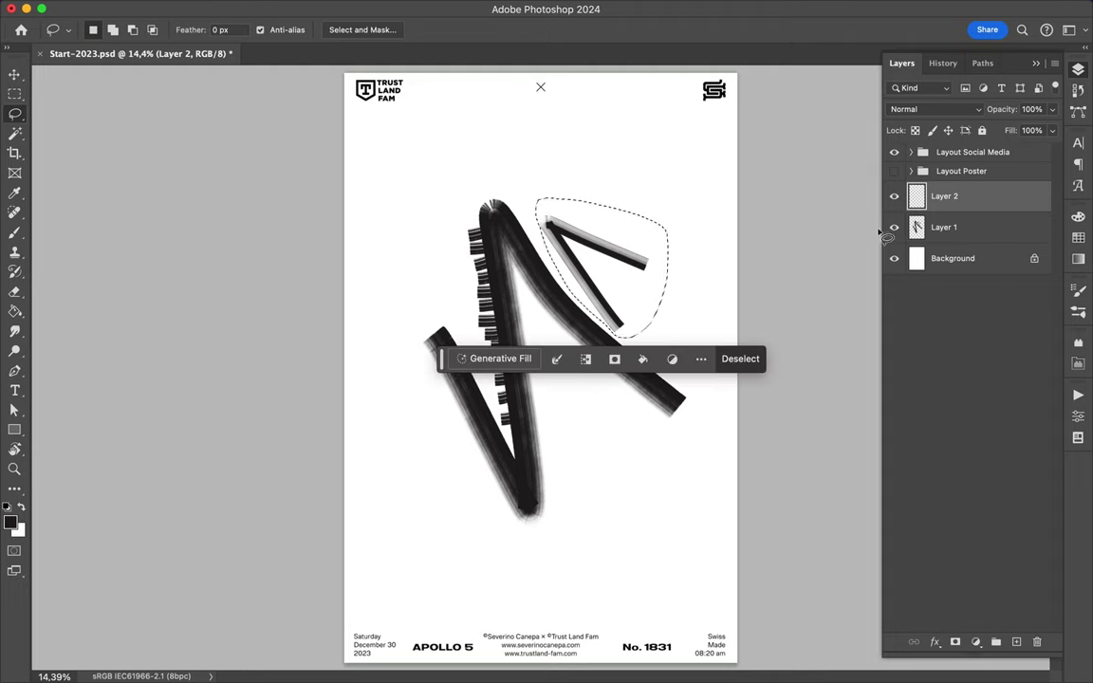
{"action": "left_click", "coordinate": [939, 227]}
{"action": "key", "text": "Delete"}
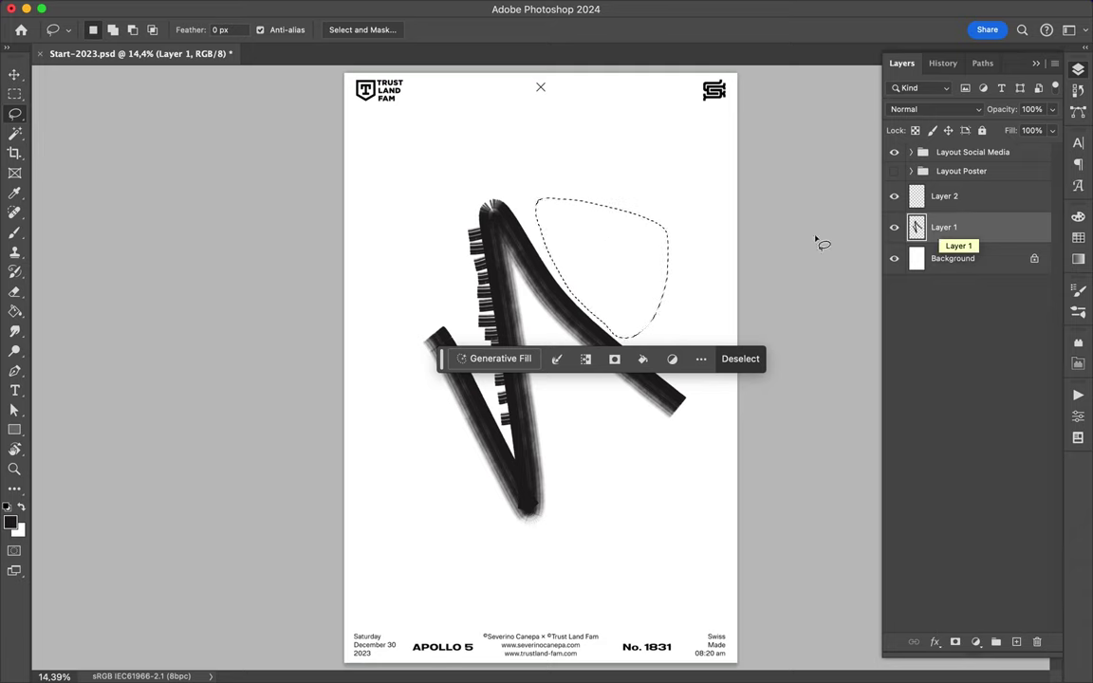
{"action": "key", "text": "ctrl+d"}
{"action": "key", "text": "v"}
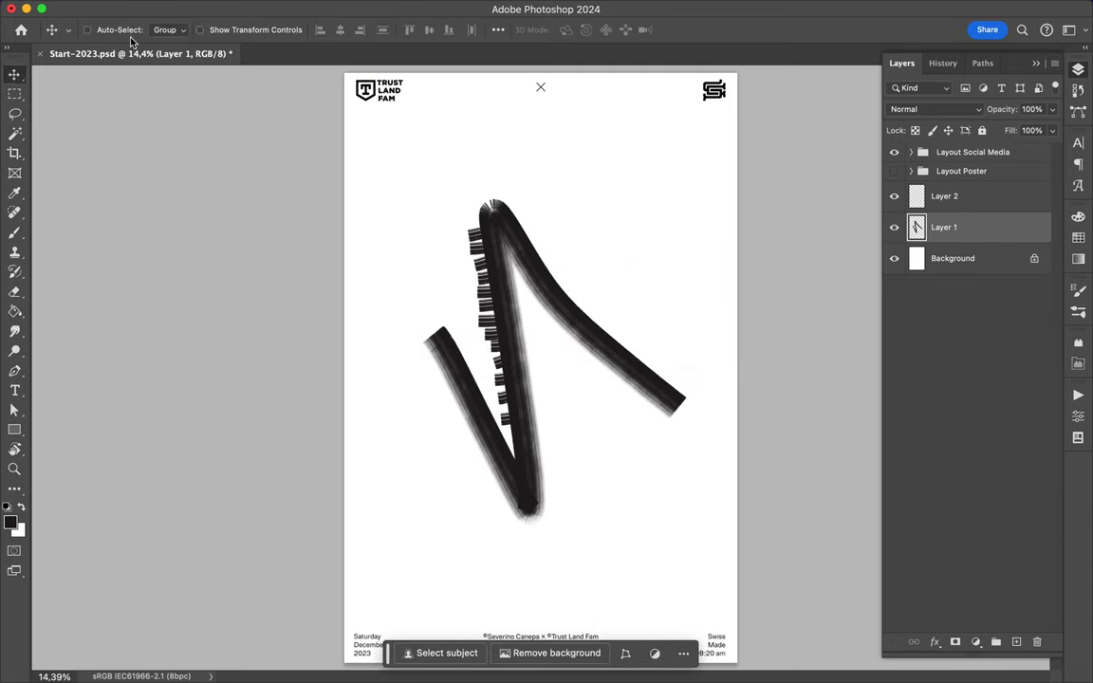
Switch to the Dry Wedge brush and try a thin line beside the N's diagonal, undoing it
{"action": "key", "text": "b"}
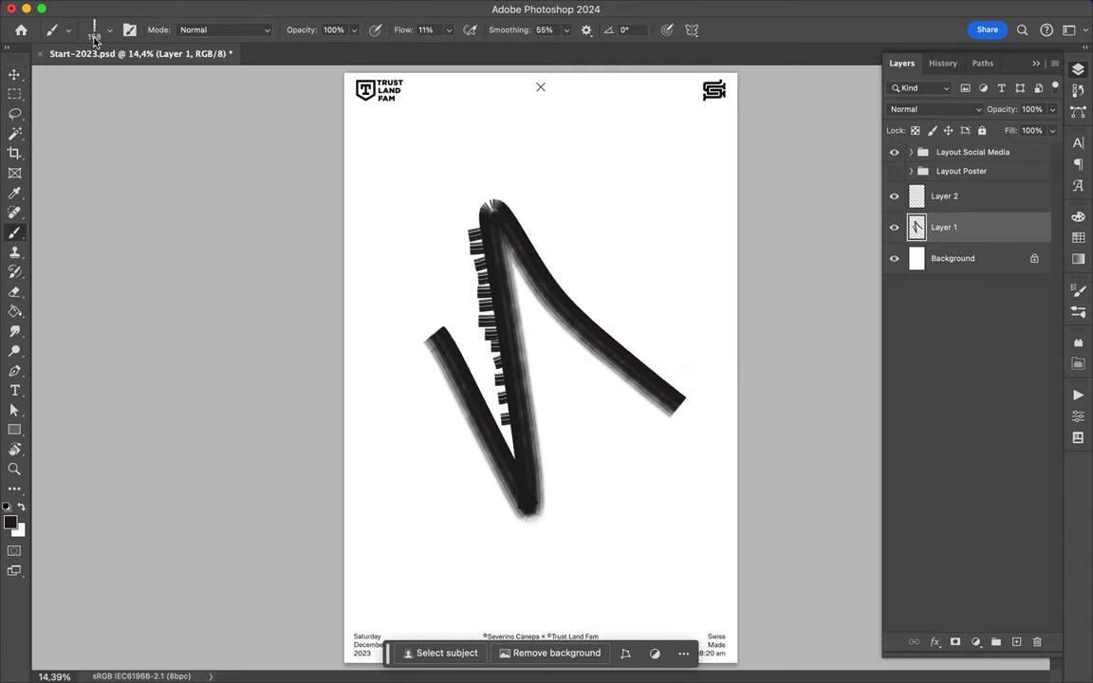
{"action": "left_click", "coordinate": [94, 36]}
{"action": "scroll", "coordinate": [121, 287], "scroll_direction": "up", "scroll_amount": 5}
{"action": "scroll", "coordinate": [121, 290], "scroll_direction": "up", "scroll_amount": 5}
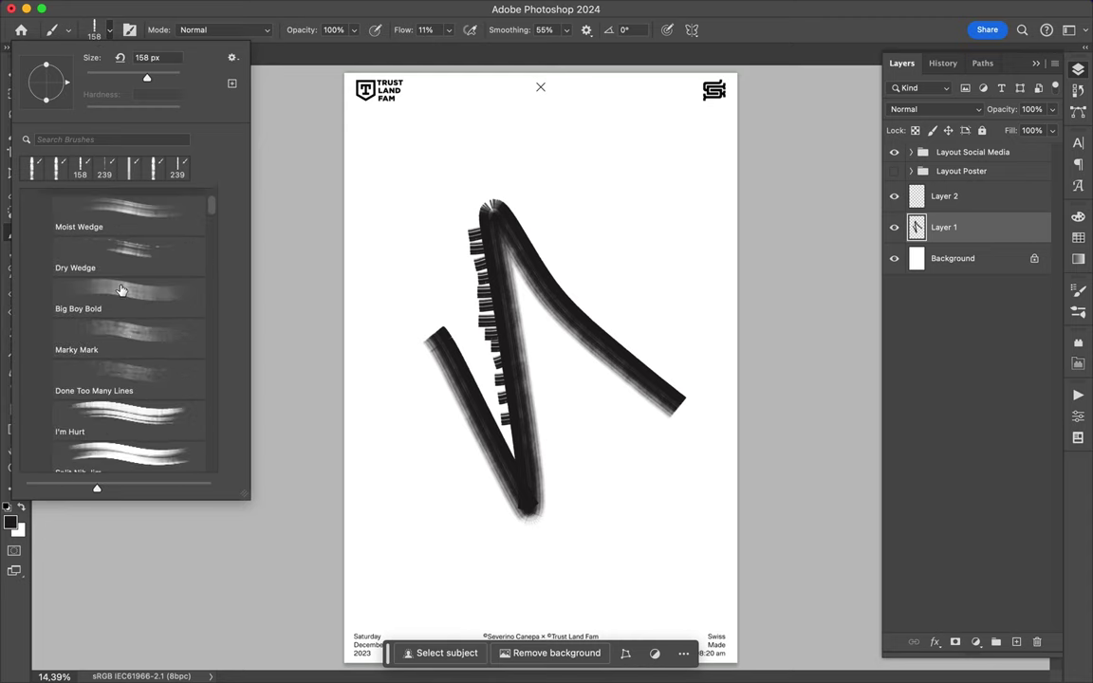
{"action": "left_click", "coordinate": [109, 201]}
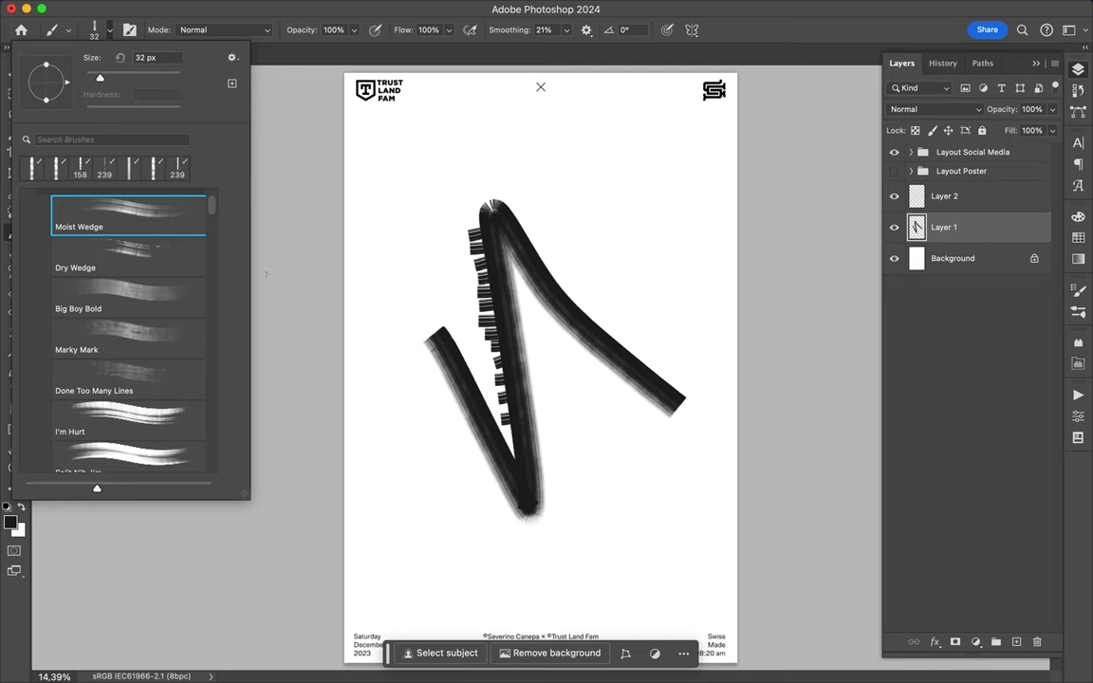
{"action": "left_click", "coordinate": [163, 248]}
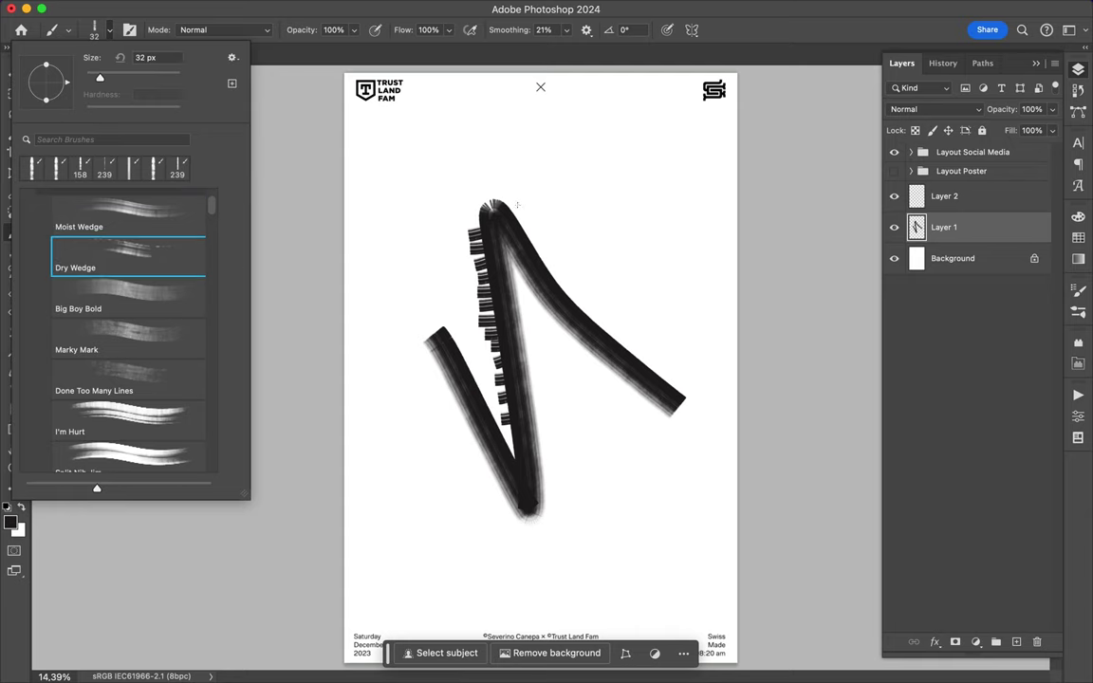
{"action": "key", "text": "Escape"}
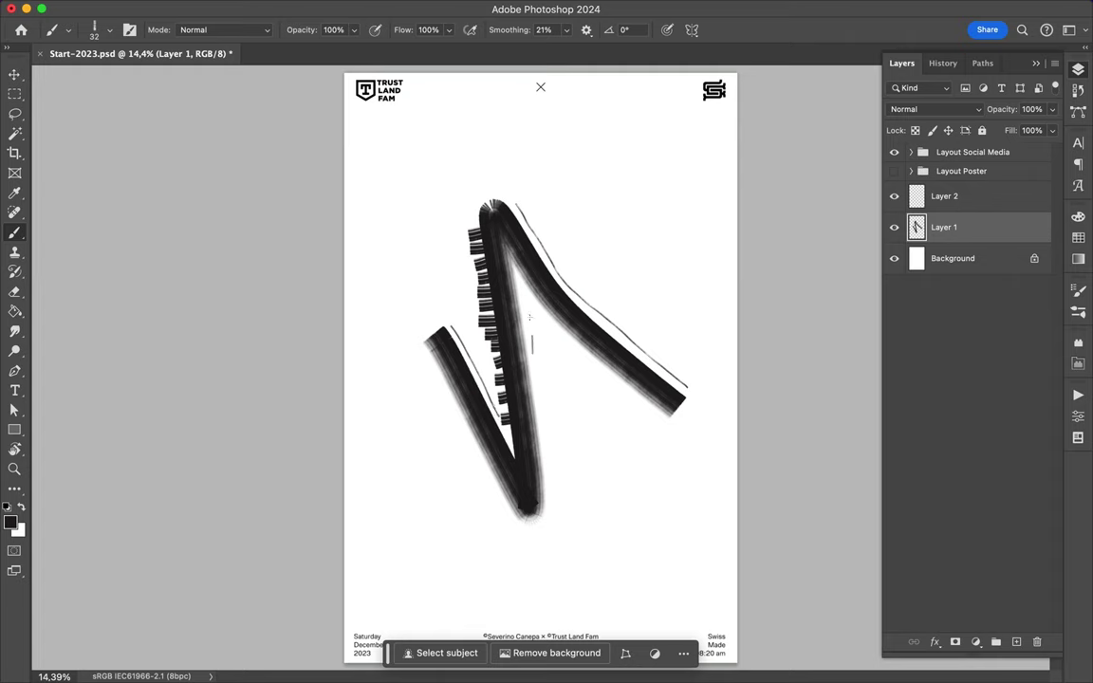
{"action": "left_click_drag", "start_coordinate": [523, 287], "coordinate": [544, 322]}
{"action": "key", "text": "ctrl+z"}
With the Done Too Many Lines brush, paint a thick ring upper right of the N, undoing a trial box
{"action": "left_click", "coordinate": [111, 30]}
{"action": "left_click", "coordinate": [157, 379]}
{"action": "left_click", "coordinate": [636, 205]}
{"action": "mouse_move", "coordinate": [634, 205]}
{"action": "left_mouse_down"}
{"action": "mouse_move", "coordinate": [638, 249]}
{"action": "mouse_move", "coordinate": [630, 197]}
{"action": "left_mouse_up"}
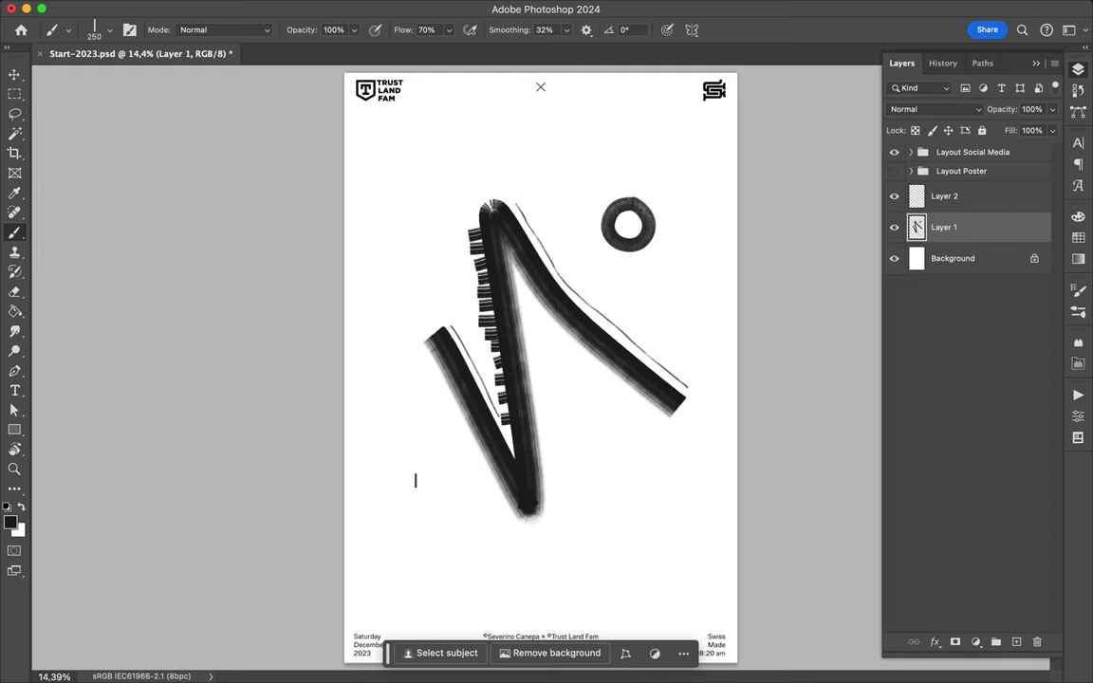
{"action": "mouse_move", "coordinate": [401, 481]}
{"action": "left_mouse_down"}
{"action": "mouse_move", "coordinate": [459, 534]}
{"action": "mouse_move", "coordinate": [397, 457]}
{"action": "left_mouse_up"}
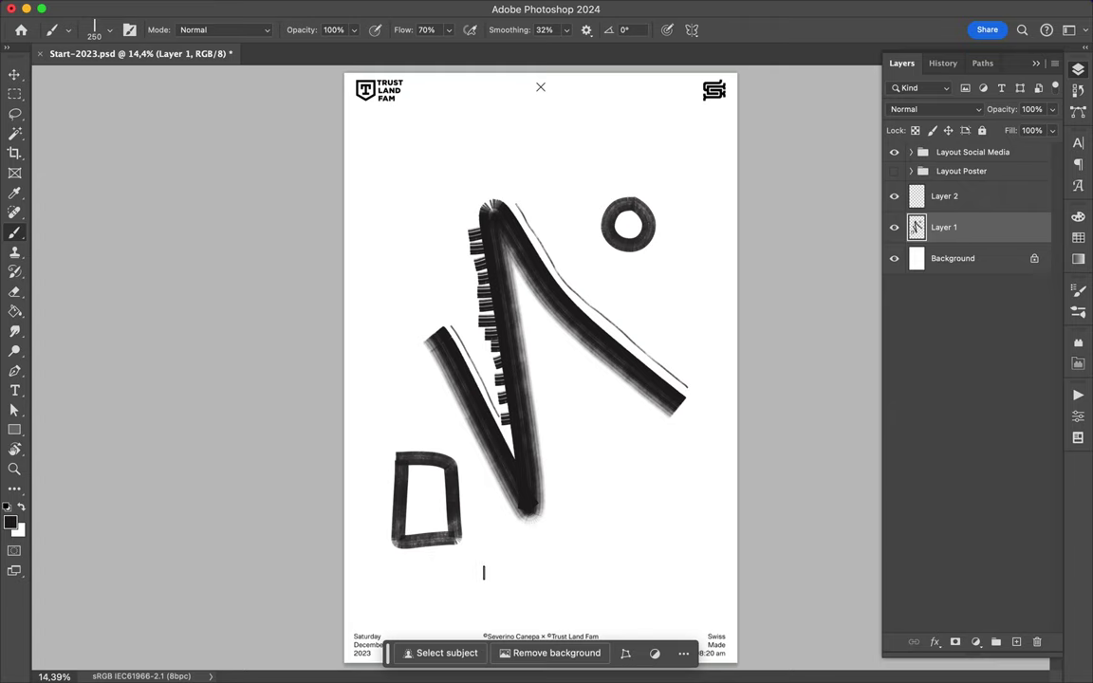
{"action": "key", "text": "ctrl+z"}
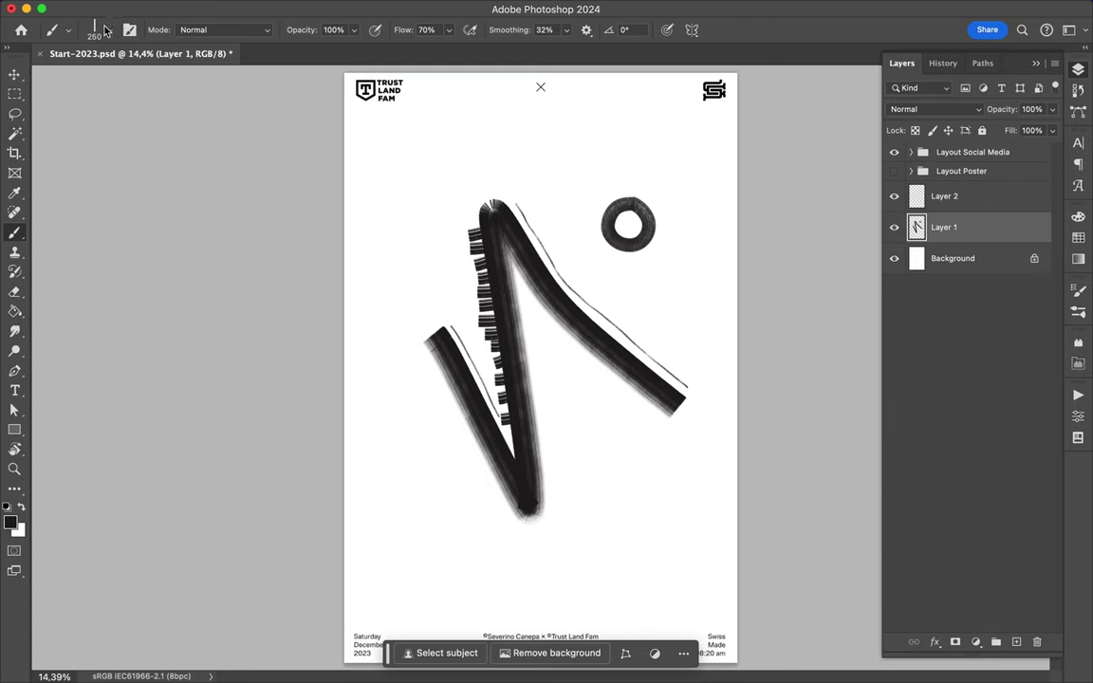
Try Marky Mark, Need More Juice and The Dirty Marker brushes, undoing a test rectangle at lower left
{"action": "left_click", "coordinate": [106, 31]}
{"action": "left_click", "coordinate": [119, 327]}
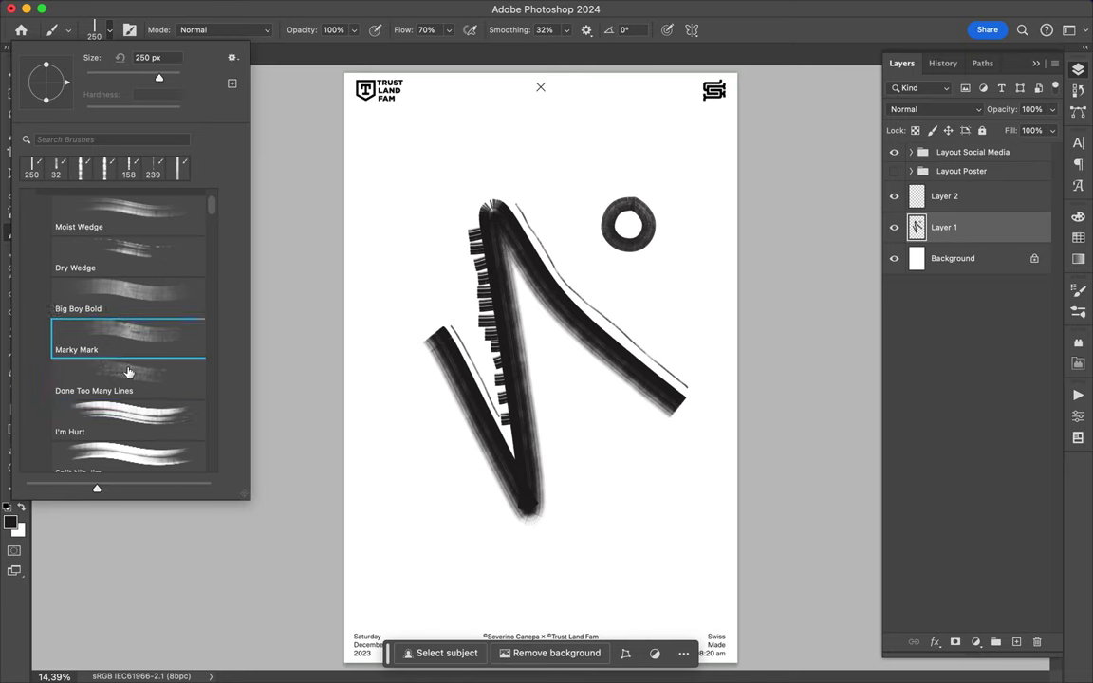
{"action": "scroll", "coordinate": [129, 372], "scroll_direction": "down", "scroll_amount": 3}
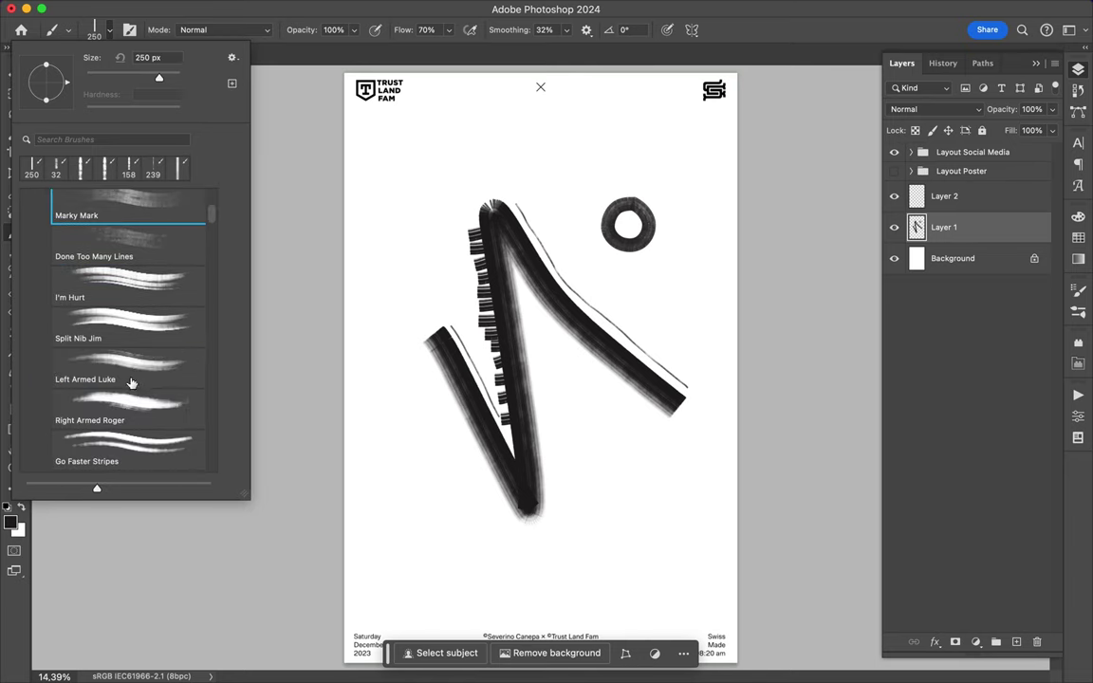
{"action": "scroll", "coordinate": [131, 382], "scroll_direction": "down", "scroll_amount": 4}
{"action": "left_click", "coordinate": [116, 350]}
{"action": "left_click", "coordinate": [124, 399]}
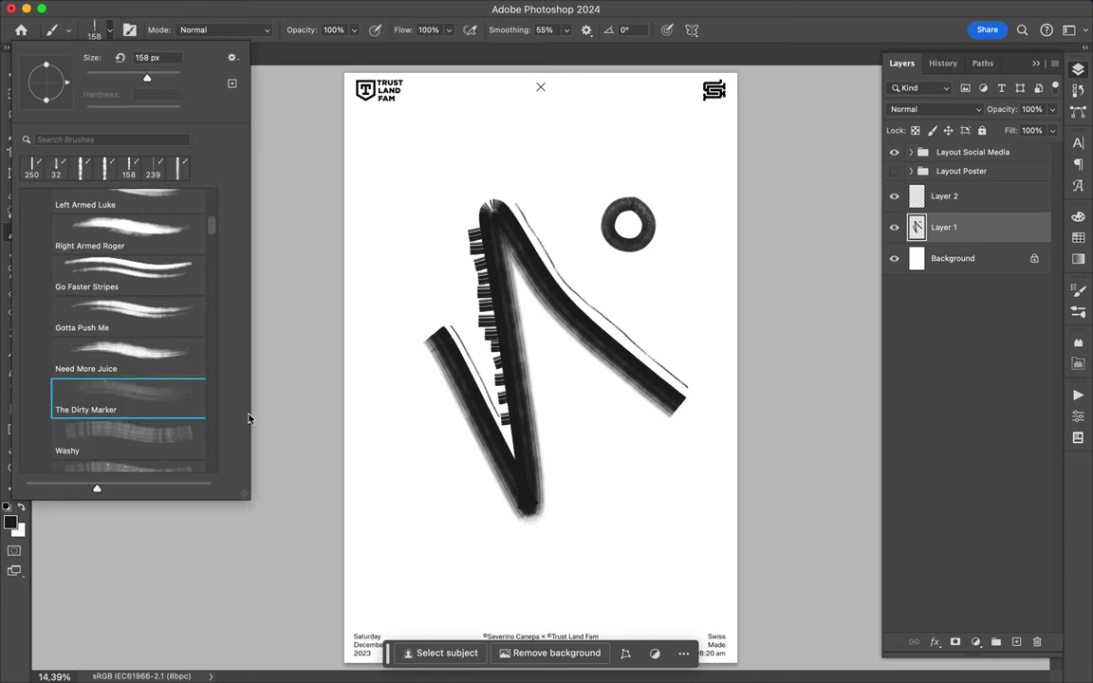
{"action": "key", "text": "Return"}
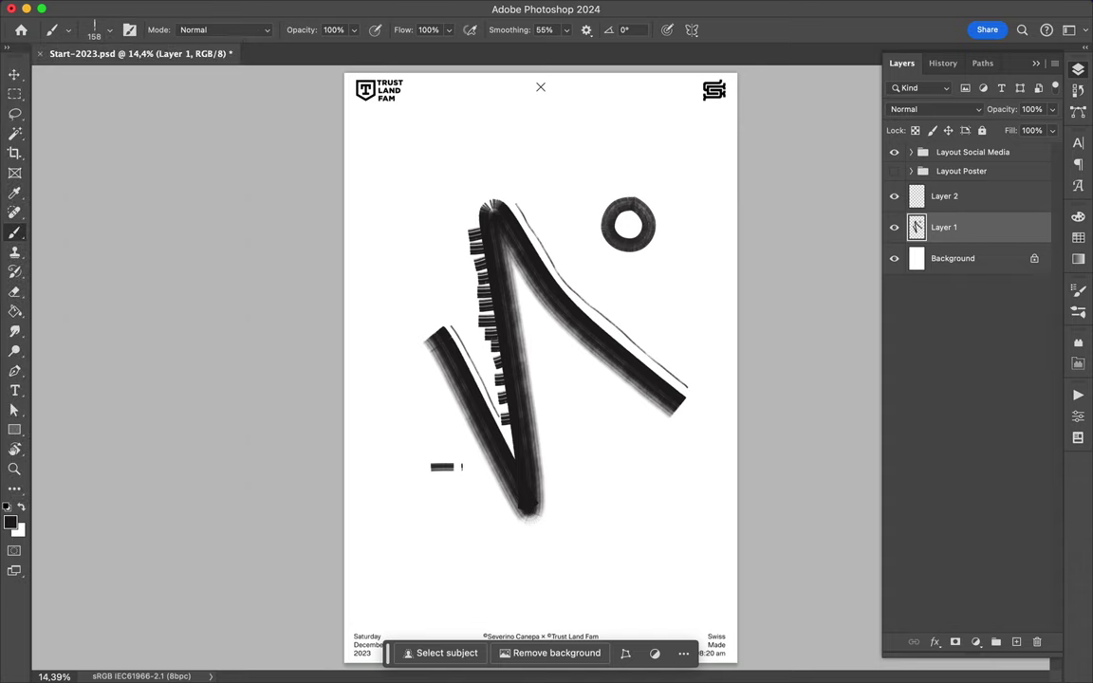
{"action": "mouse_move", "coordinate": [460, 488]}
{"action": "left_mouse_down"}
{"action": "mouse_move", "coordinate": [463, 592]}
{"action": "mouse_move", "coordinate": [434, 580]}
{"action": "mouse_move", "coordinate": [433, 477]}
{"action": "left_mouse_up"}
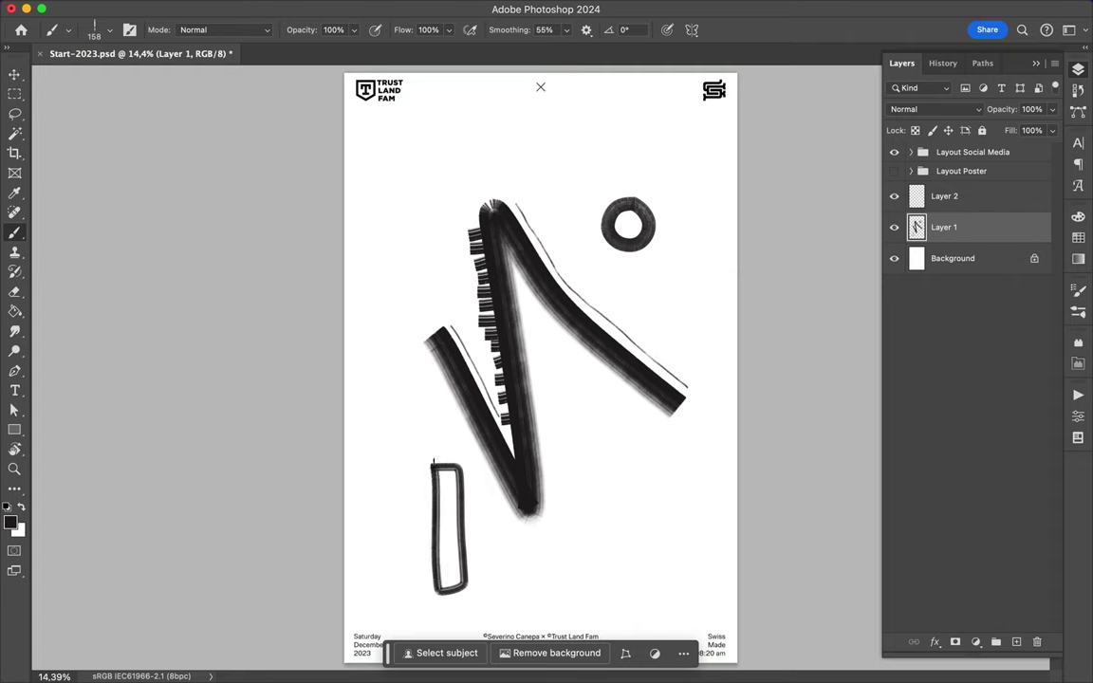
{"action": "key", "text": "super+z"}
{"action": "key", "text": "super+z"}
Try The Surrealist brush for a thin lower-left outline, then undo it
{"action": "left_click", "coordinate": [98, 32]}
{"action": "scroll", "coordinate": [120, 332], "scroll_direction": "down", "scroll_amount": 5}
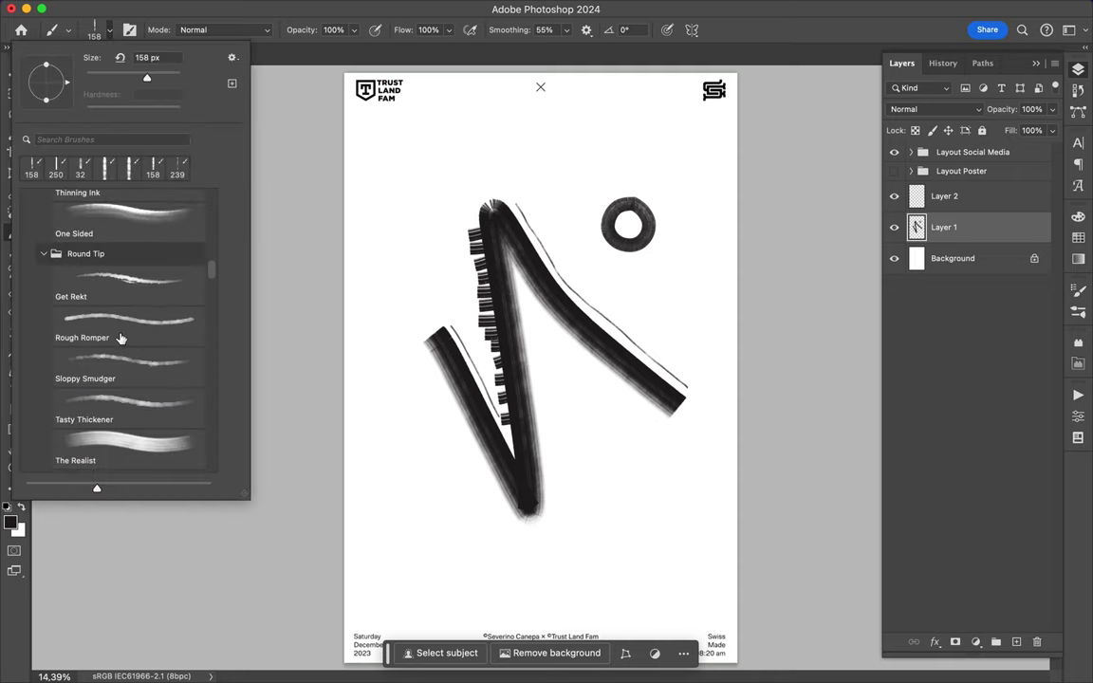
{"action": "scroll", "coordinate": [120, 334], "scroll_direction": "down", "scroll_amount": 10}
{"action": "scroll", "coordinate": [121, 337], "scroll_direction": "up", "scroll_amount": 3}
{"action": "scroll", "coordinate": [121, 339], "scroll_direction": "up", "scroll_amount": 5}
{"action": "scroll", "coordinate": [121, 338], "scroll_direction": "up", "scroll_amount": 2}
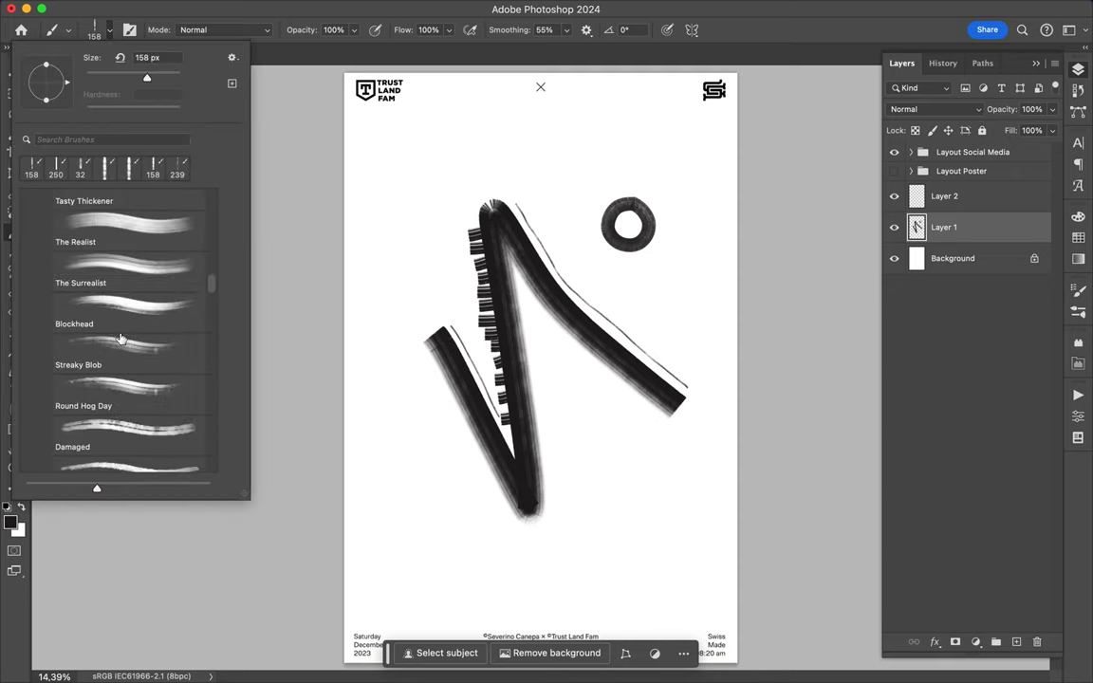
{"action": "left_click", "coordinate": [126, 282]}
{"action": "left_click", "coordinate": [435, 423]}
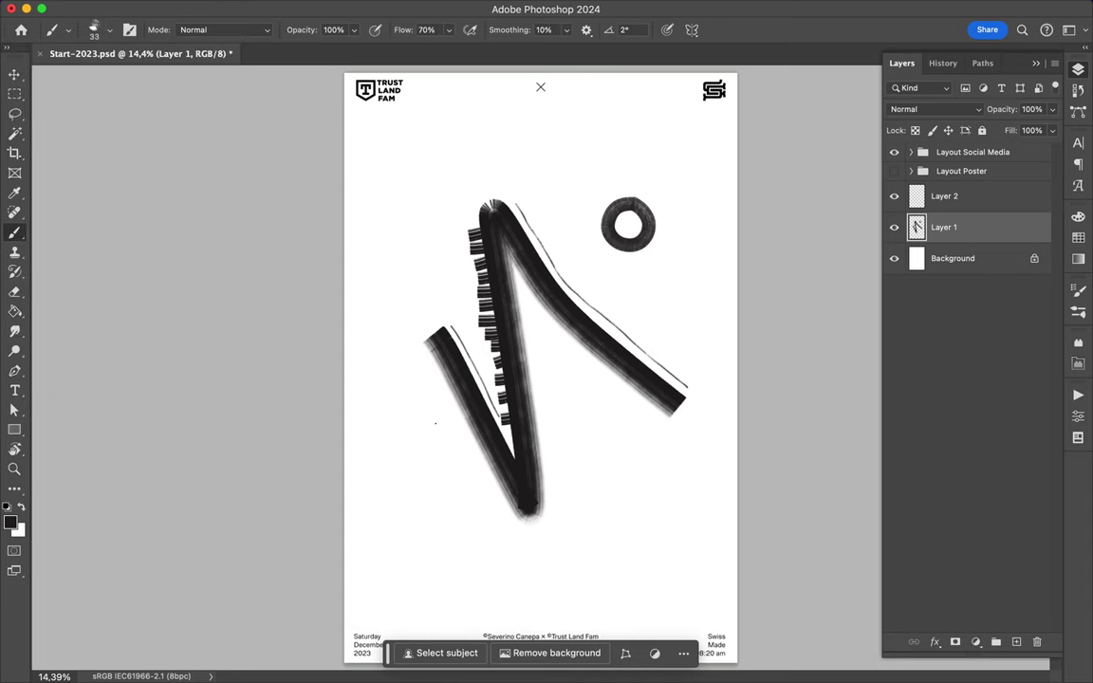
{"action": "left_click_drag", "start_coordinate": [434, 480], "coordinate": [433, 517]}
{"action": "left_click_drag", "start_coordinate": [451, 484], "coordinate": [447, 436]}
{"action": "key", "text": "ctrl+z"}
Paint a short thick dash left of the N with The Harder They Fall brush
{"action": "left_click", "coordinate": [94, 35]}
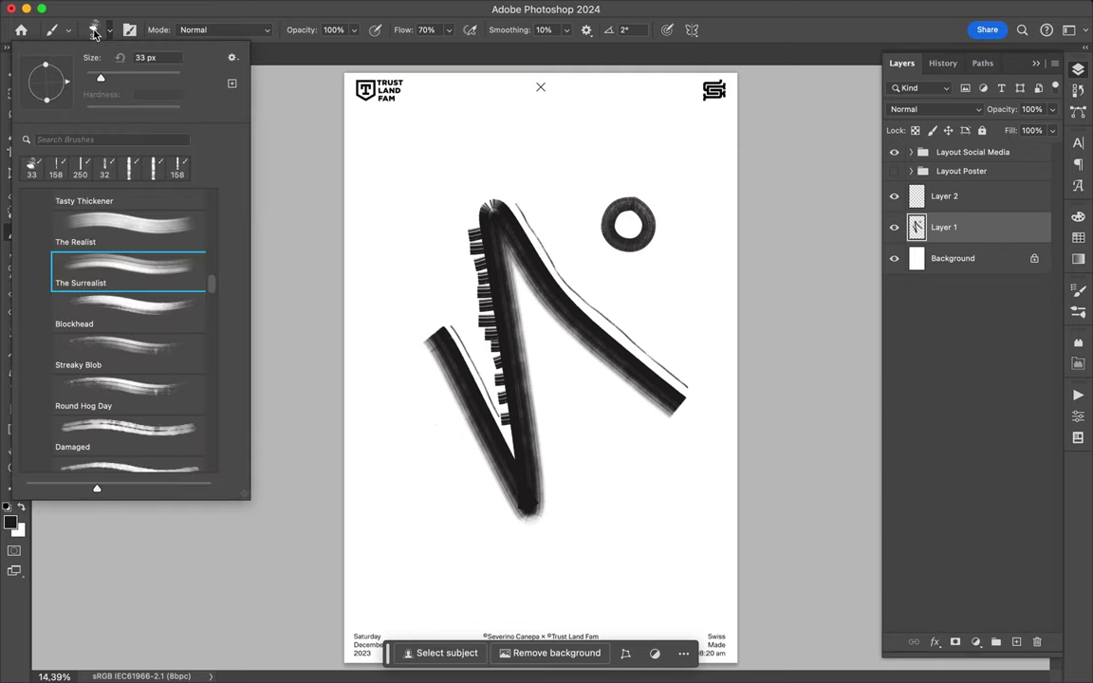
{"action": "scroll", "coordinate": [142, 256], "scroll_direction": "up", "scroll_amount": 1}
{"action": "scroll", "coordinate": [142, 257], "scroll_direction": "up", "scroll_amount": 2}
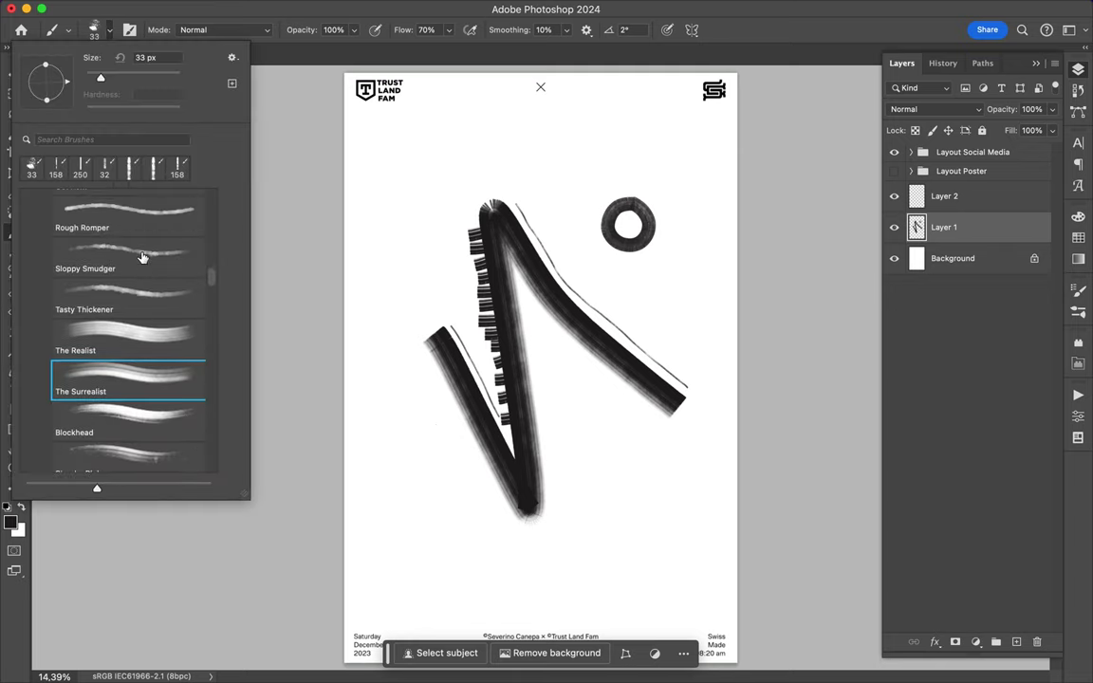
{"action": "scroll", "coordinate": [142, 256], "scroll_direction": "up", "scroll_amount": 1}
{"action": "scroll", "coordinate": [142, 257], "scroll_direction": "up", "scroll_amount": 3}
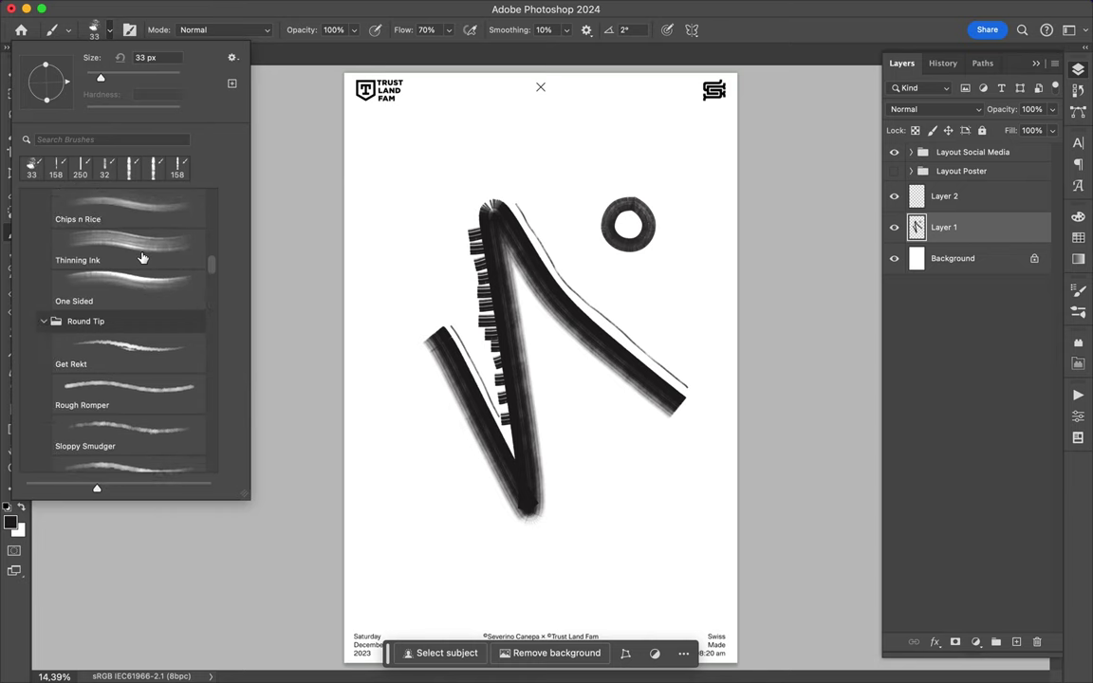
{"action": "scroll", "coordinate": [143, 256], "scroll_direction": "up", "scroll_amount": 3}
{"action": "scroll", "coordinate": [142, 255], "scroll_direction": "up", "scroll_amount": 2}
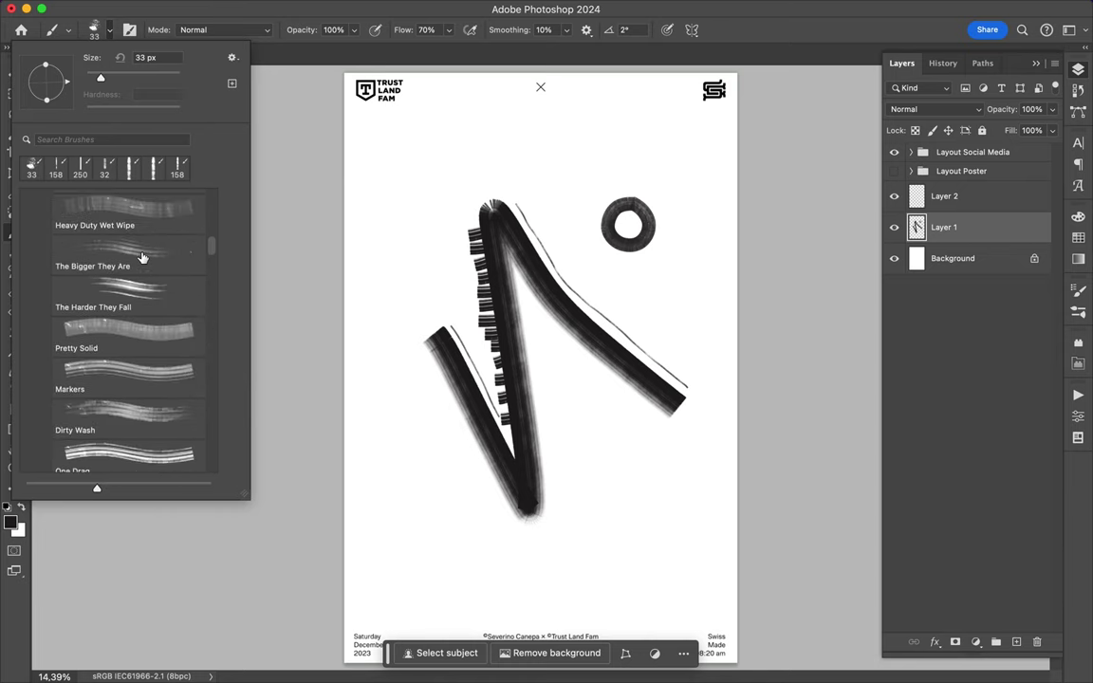
{"action": "left_click", "coordinate": [146, 303]}
{"action": "left_click", "coordinate": [407, 439]}
{"action": "left_click_drag", "start_coordinate": [401, 442], "coordinate": [446, 441]}
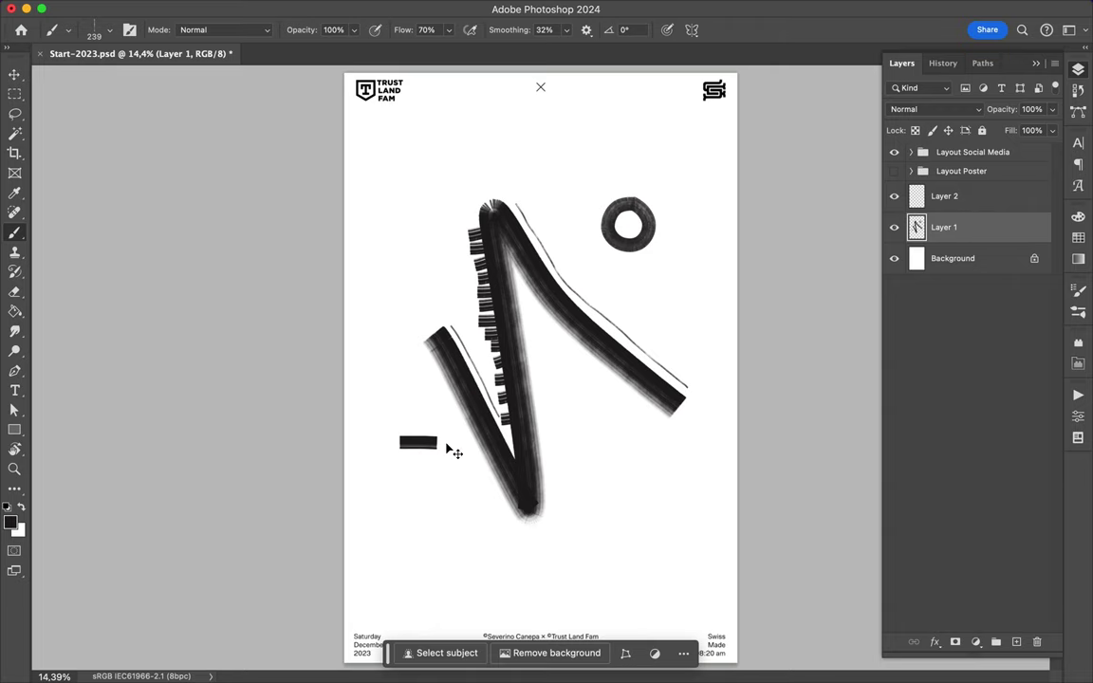
Repaint the dash shorter, then audition The Bigger They Are and The Dirty Marker brushes
{"action": "key", "text": "cmd+z"}
{"action": "left_click_drag", "start_coordinate": [427, 436], "coordinate": [435, 437]}
{"action": "left_click", "coordinate": [95, 32]}
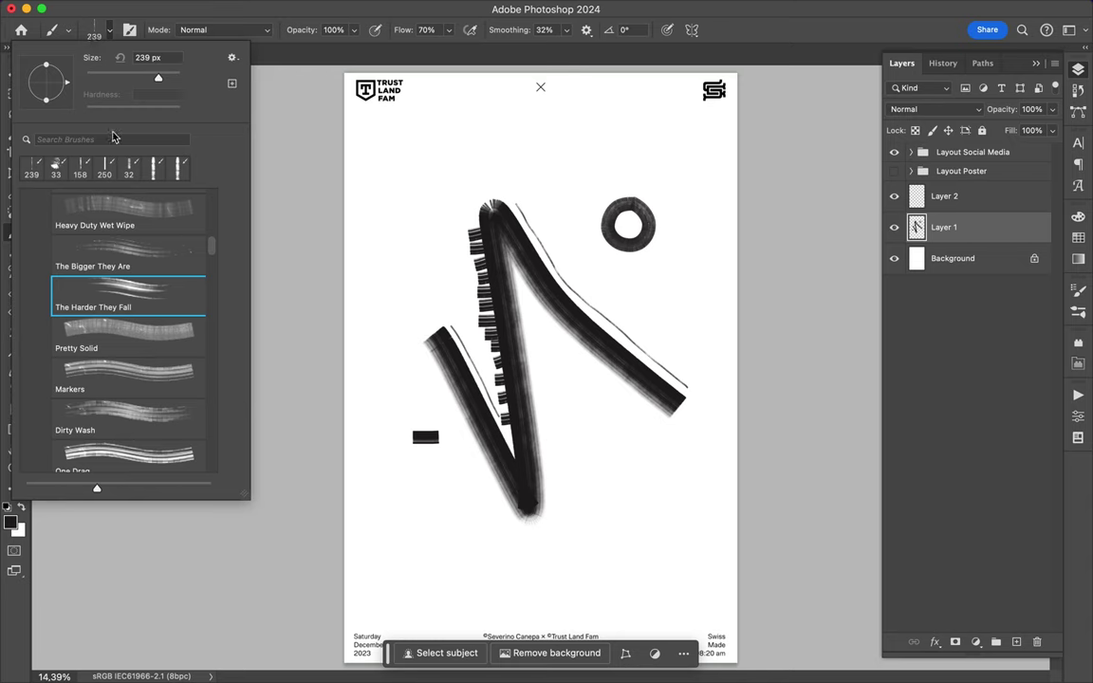
{"action": "left_click", "coordinate": [128, 252]}
{"action": "left_click", "coordinate": [410, 459]}
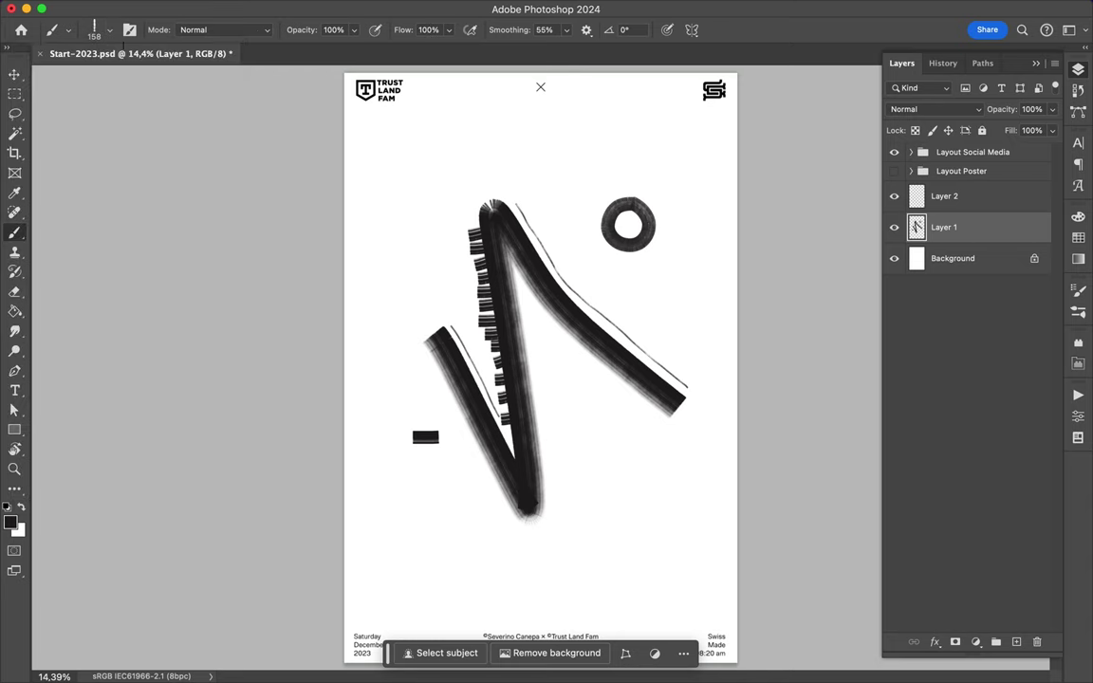
{"action": "left_click", "coordinate": [94, 29]}
{"action": "scroll", "coordinate": [132, 225], "scroll_direction": "up", "scroll_amount": 4}
{"action": "left_click", "coordinate": [132, 228]}
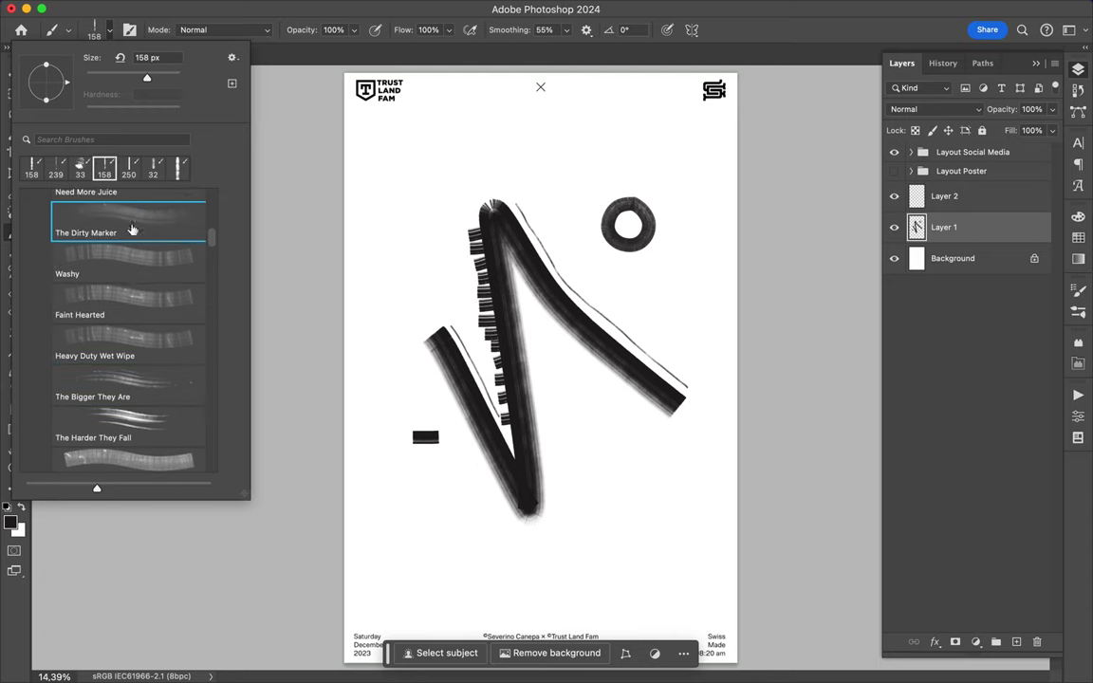
{"action": "left_click", "coordinate": [407, 469]}
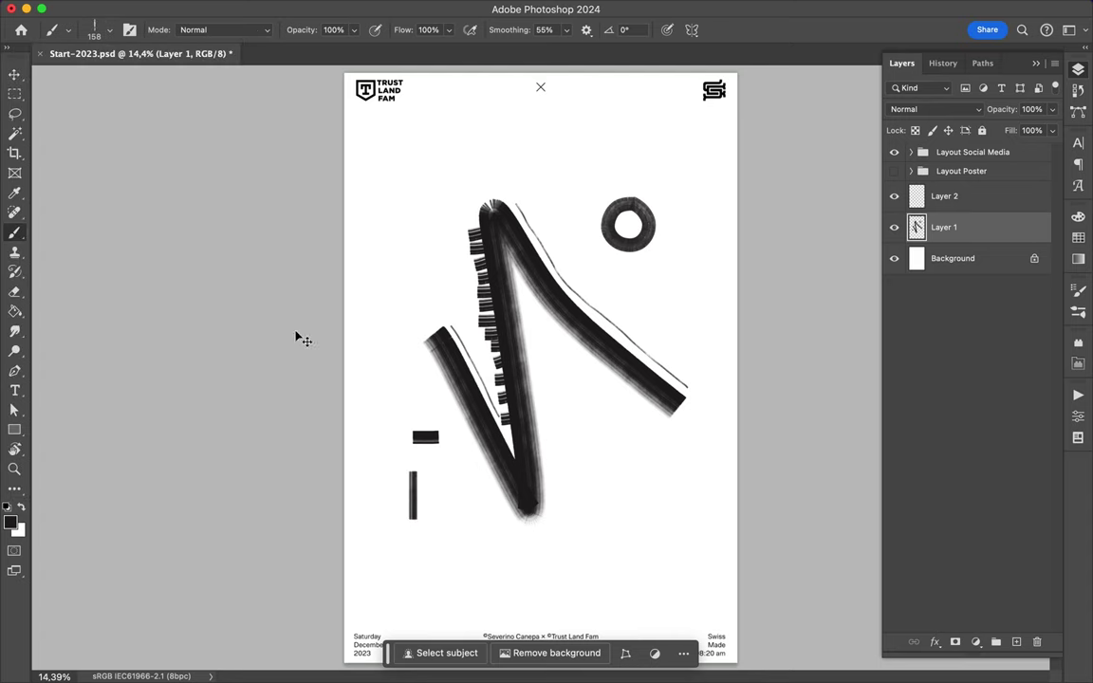
Audition Need More Juice, Right Armed Roger and Done Too Many Lines, undoing a test mark
{"action": "left_click", "coordinate": [97, 29]}
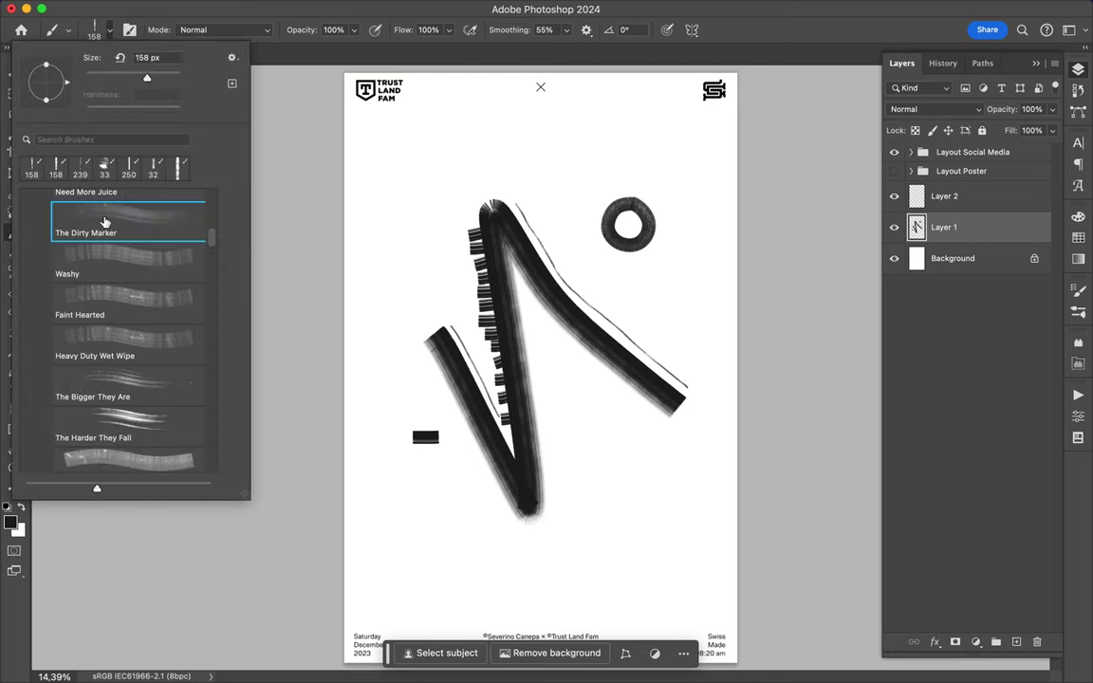
{"action": "scroll", "coordinate": [100, 204], "scroll_direction": "up", "scroll_amount": 3}
{"action": "left_click", "coordinate": [106, 249]}
{"action": "scroll", "coordinate": [105, 223], "scroll_direction": "up", "scroll_amount": 1}
{"action": "scroll", "coordinate": [109, 237], "scroll_direction": "up", "scroll_amount": 2}
{"action": "left_click", "coordinate": [104, 244]}
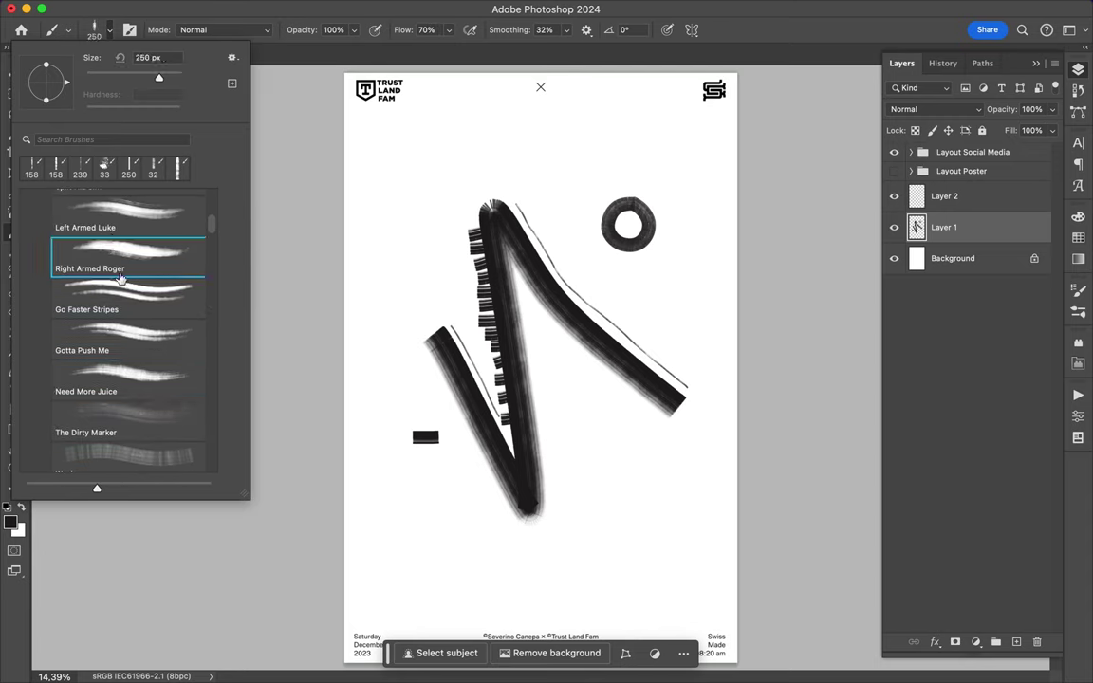
{"action": "scroll", "coordinate": [133, 339], "scroll_direction": "up", "scroll_amount": 3}
{"action": "scroll", "coordinate": [132, 327], "scroll_direction": "up", "scroll_amount": 1}
{"action": "scroll", "coordinate": [132, 321], "scroll_direction": "up", "scroll_amount": 2}
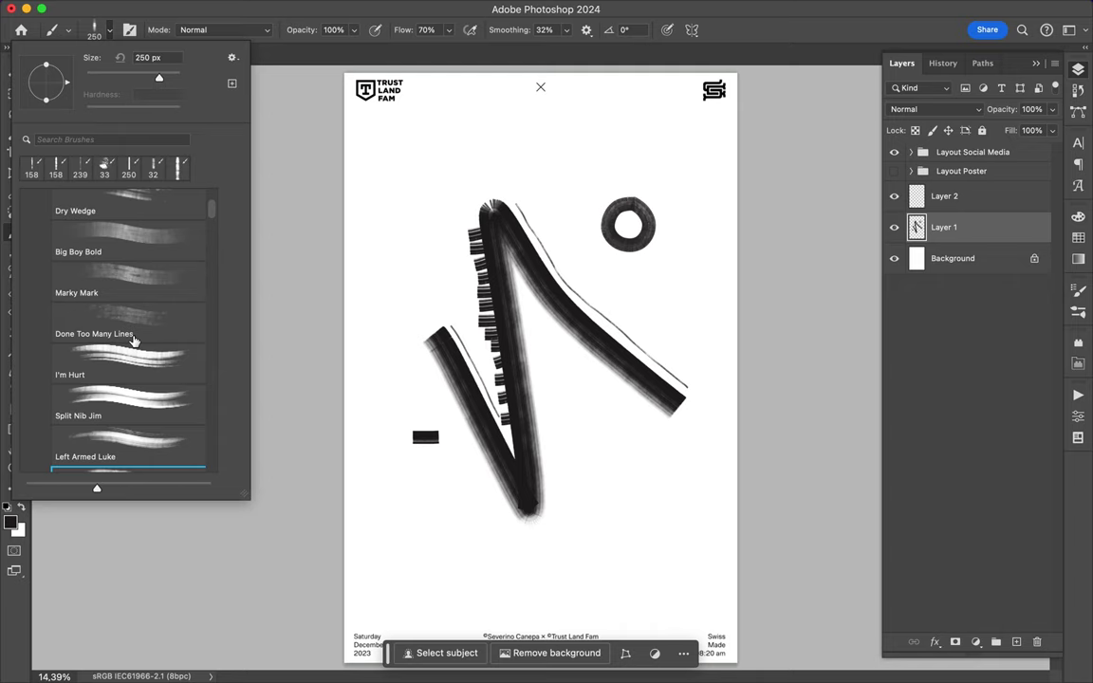
{"action": "left_click", "coordinate": [131, 315]}
{"action": "left_click", "coordinate": [408, 448]}
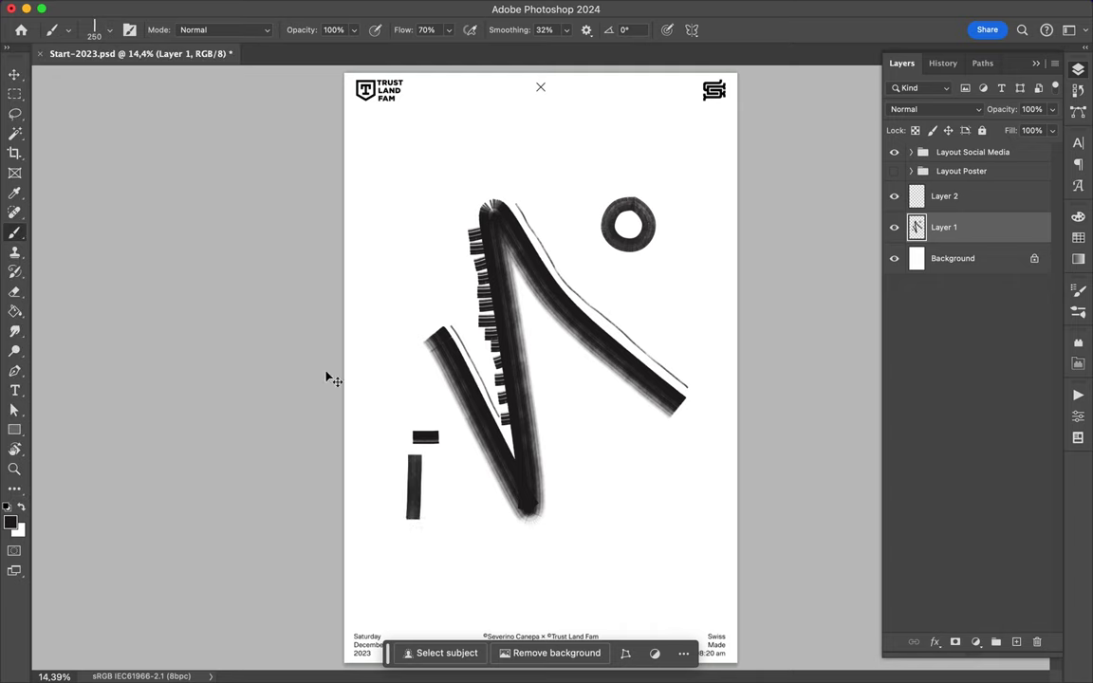
{"action": "key", "text": "super+z"}
Test the Marky Mark brush with a vertical stroke below the dash, then undo it
{"action": "left_click", "coordinate": [105, 36]}
{"action": "left_click", "coordinate": [121, 273]}
{"action": "left_click", "coordinate": [413, 479]}
{"action": "left_click_drag", "start_coordinate": [414, 467], "coordinate": [419, 586]}
{"action": "key", "text": "super+z"}
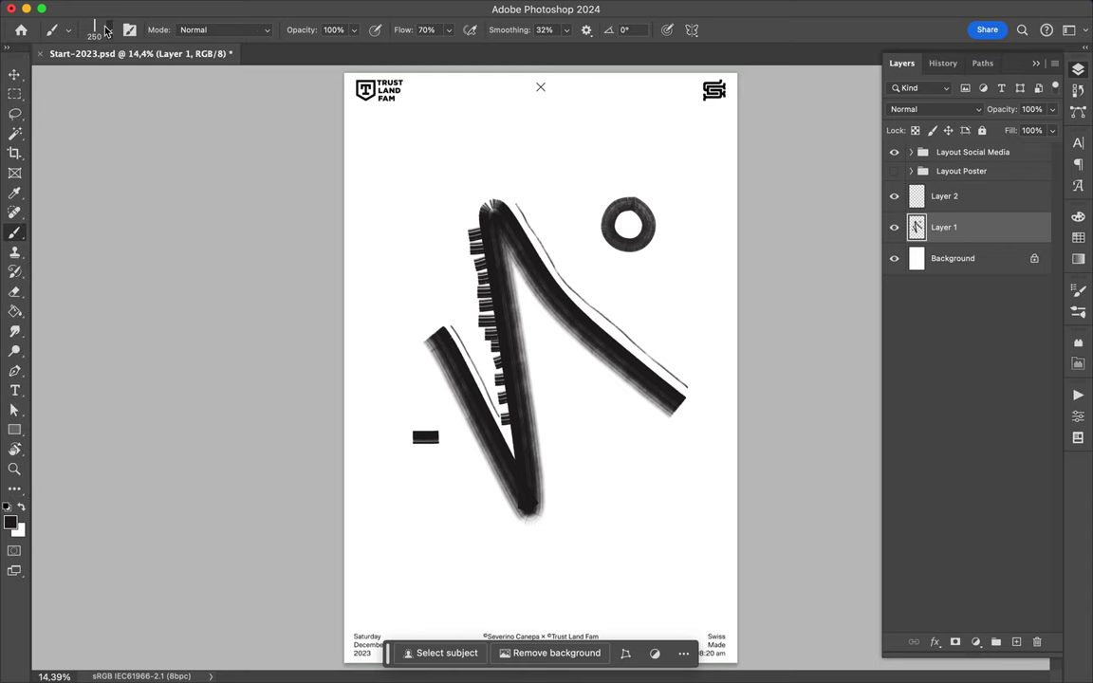
Select the Faint Hearted brush after briefly trying Big Boy Bold
{"action": "left_click", "coordinate": [109, 29]}
{"action": "left_click", "coordinate": [106, 232]}
{"action": "left_click", "coordinate": [381, 406]}
{"action": "left_click", "coordinate": [97, 29]}
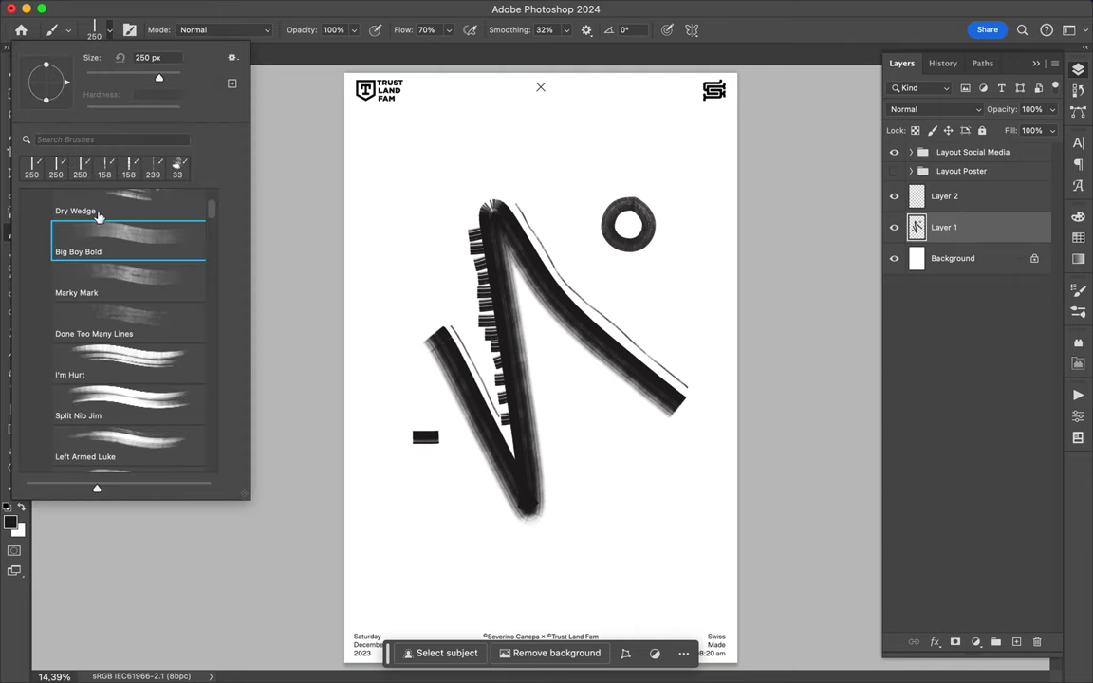
{"action": "scroll", "coordinate": [102, 249], "scroll_direction": "up", "scroll_amount": 2}
{"action": "scroll", "coordinate": [111, 308], "scroll_direction": "down", "scroll_amount": 5}
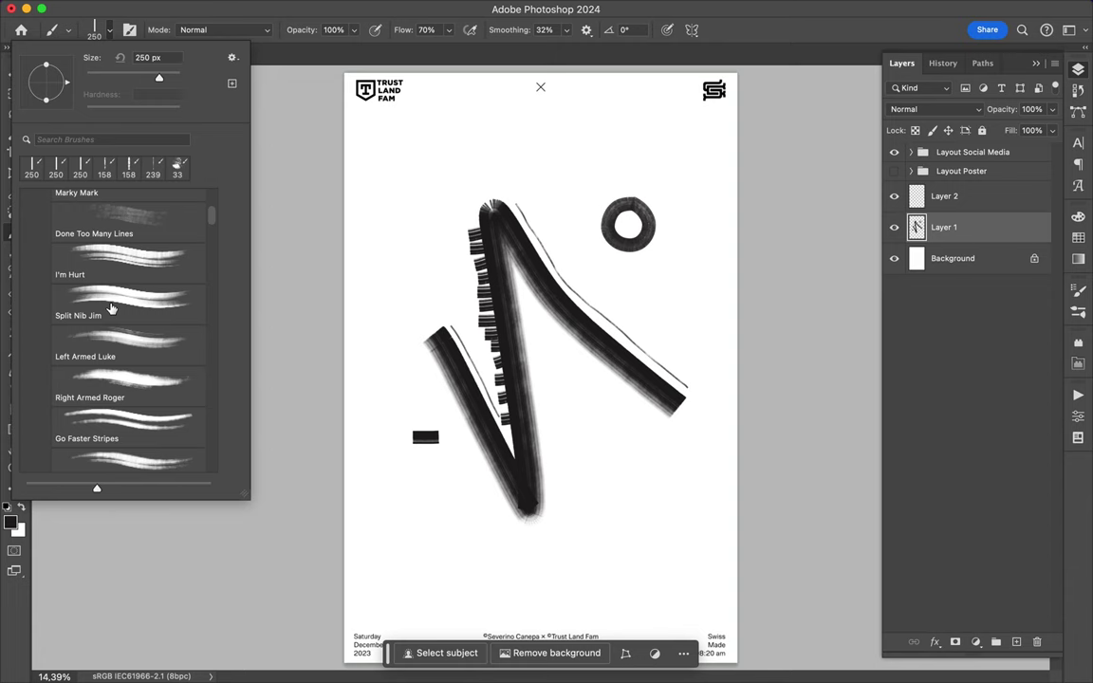
{"action": "scroll", "coordinate": [111, 308], "scroll_direction": "down", "scroll_amount": 5}
{"action": "scroll", "coordinate": [111, 308], "scroll_direction": "down", "scroll_amount": 3}
{"action": "left_click", "coordinate": [131, 351]}
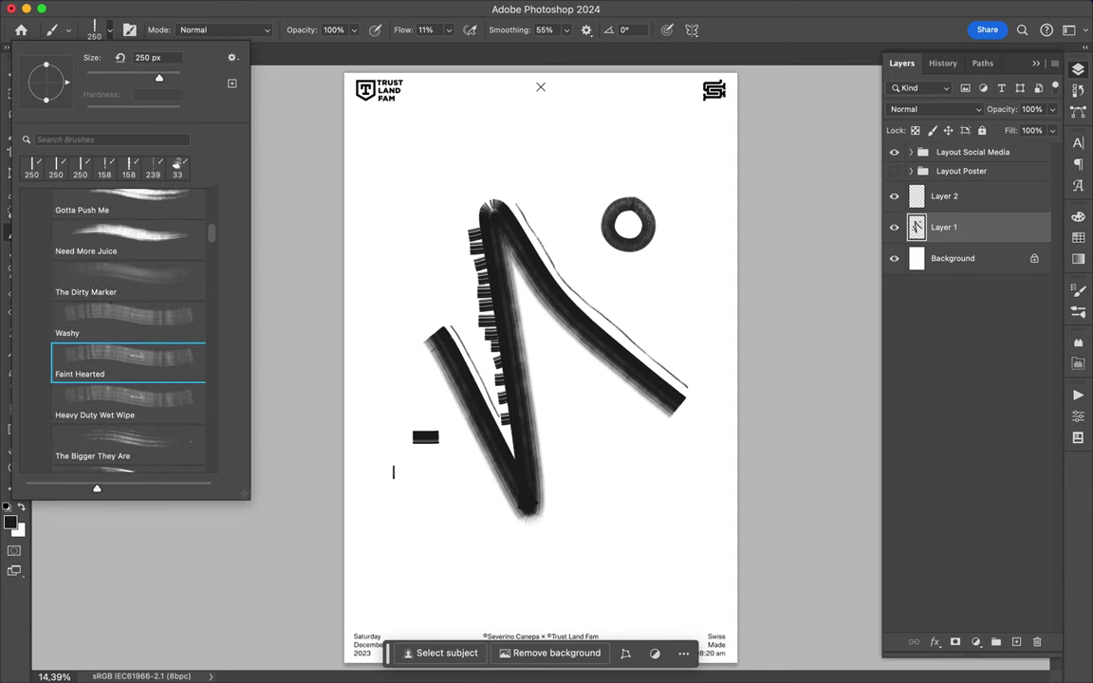
{"action": "left_click", "coordinate": [373, 422]}
Paint a faint rectangle outline below right of the N, undoing earlier lower-left attempts
{"action": "left_click_drag", "start_coordinate": [415, 536], "coordinate": [414, 607]}
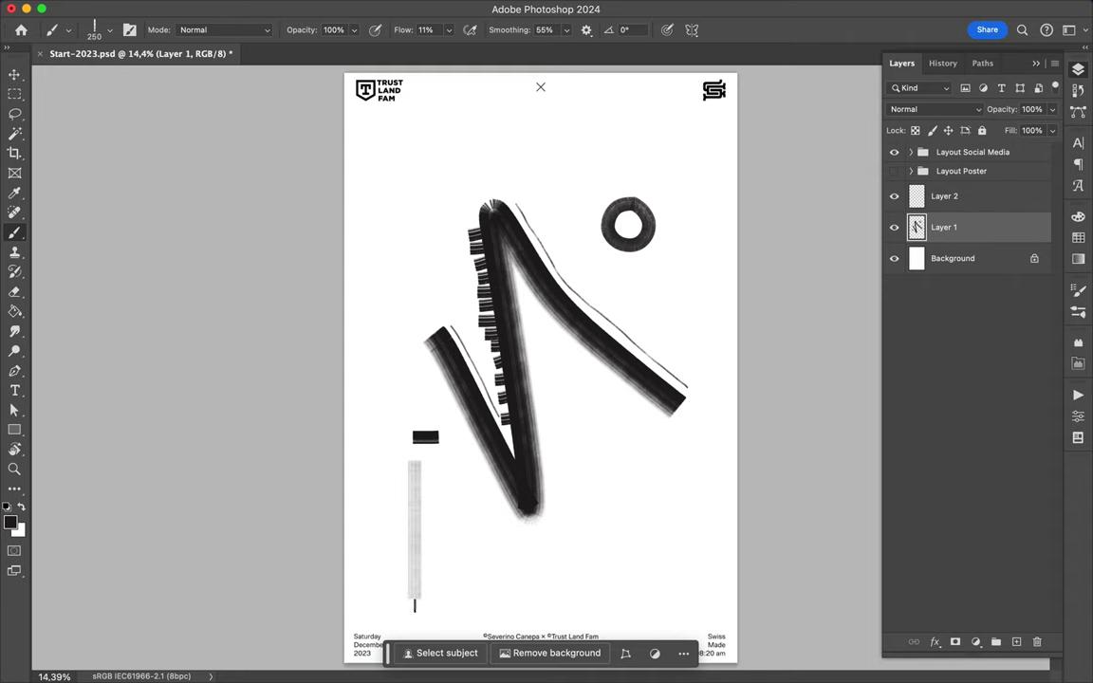
{"action": "key", "text": "super+z"}
{"action": "mouse_move", "coordinate": [410, 461]}
{"action": "left_mouse_down"}
{"action": "mouse_move", "coordinate": [419, 580]}
{"action": "mouse_move", "coordinate": [454, 577]}
{"action": "mouse_move", "coordinate": [450, 461]}
{"action": "mouse_move", "coordinate": [409, 465]}
{"action": "left_mouse_up"}
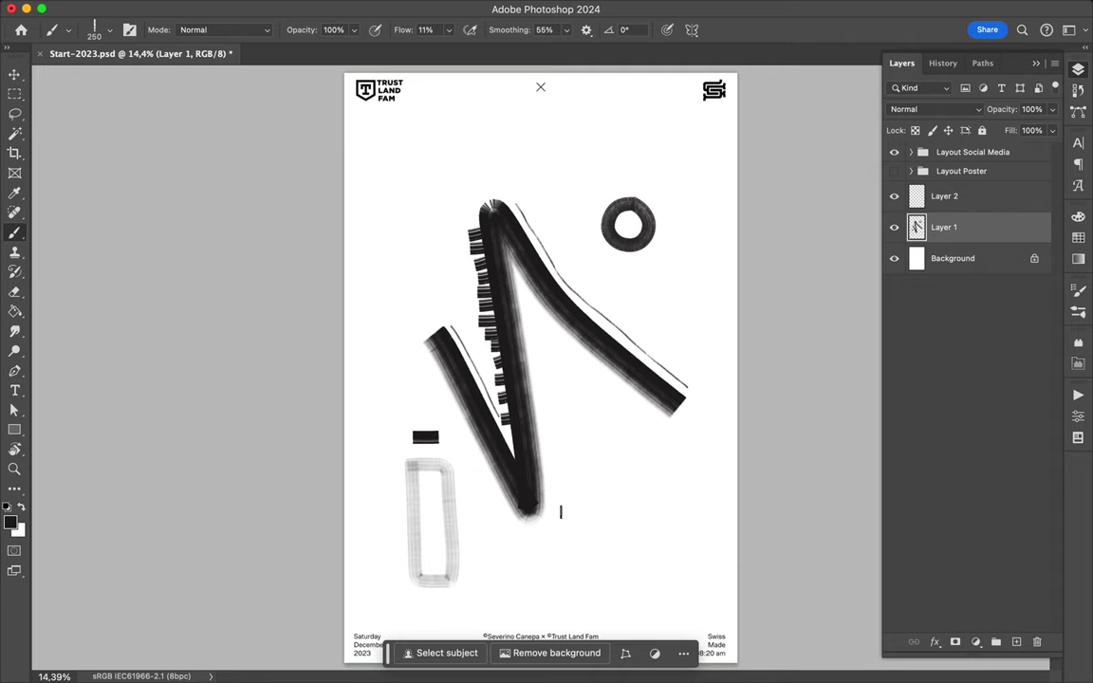
{"action": "key", "text": "ctrl+z"}
{"action": "key", "text": "ctrl+z"}
{"action": "key", "text": "ctrl+z"}
{"action": "key", "text": "ctrl+z"}
{"action": "key", "text": "ctrl+z"}
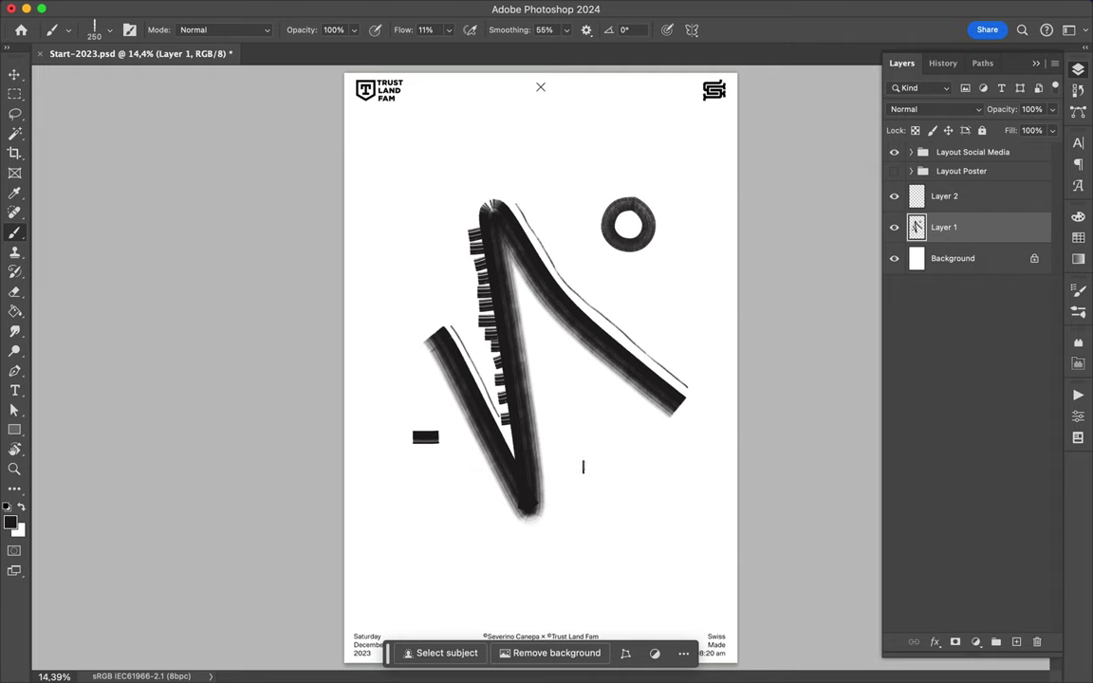
{"action": "mouse_move", "coordinate": [588, 442]}
{"action": "left_mouse_down"}
{"action": "mouse_move", "coordinate": [587, 528]}
{"action": "mouse_move", "coordinate": [629, 548]}
{"action": "mouse_move", "coordinate": [627, 431]}
{"action": "mouse_move", "coordinate": [587, 438]}
{"action": "left_mouse_up"}
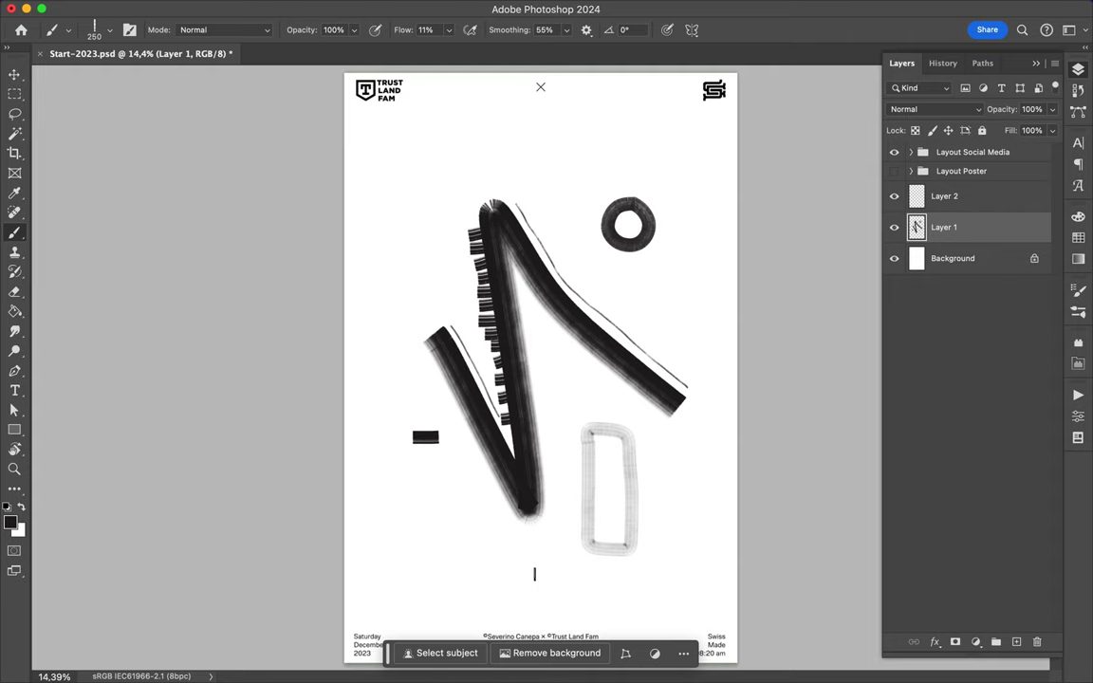
{"action": "key", "text": "ctrl+z"}
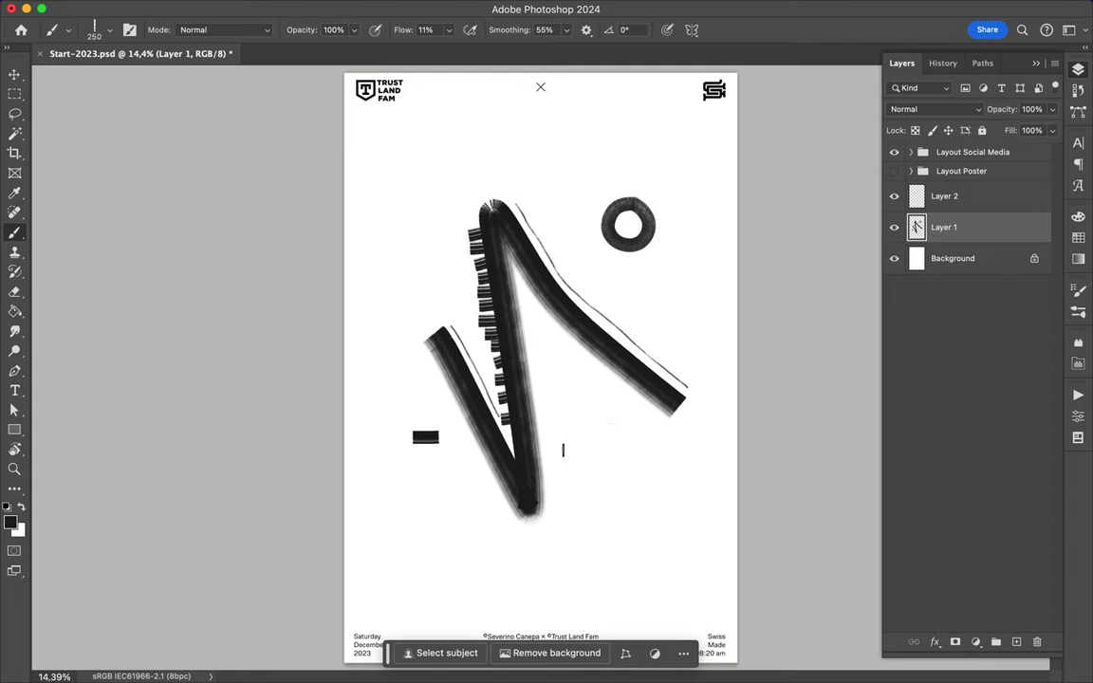
{"action": "mouse_move", "coordinate": [562, 453]}
{"action": "left_mouse_down"}
{"action": "mouse_move", "coordinate": [632, 488]}
{"action": "mouse_move", "coordinate": [647, 452]}
{"action": "mouse_move", "coordinate": [554, 450]}
{"action": "left_mouse_up"}
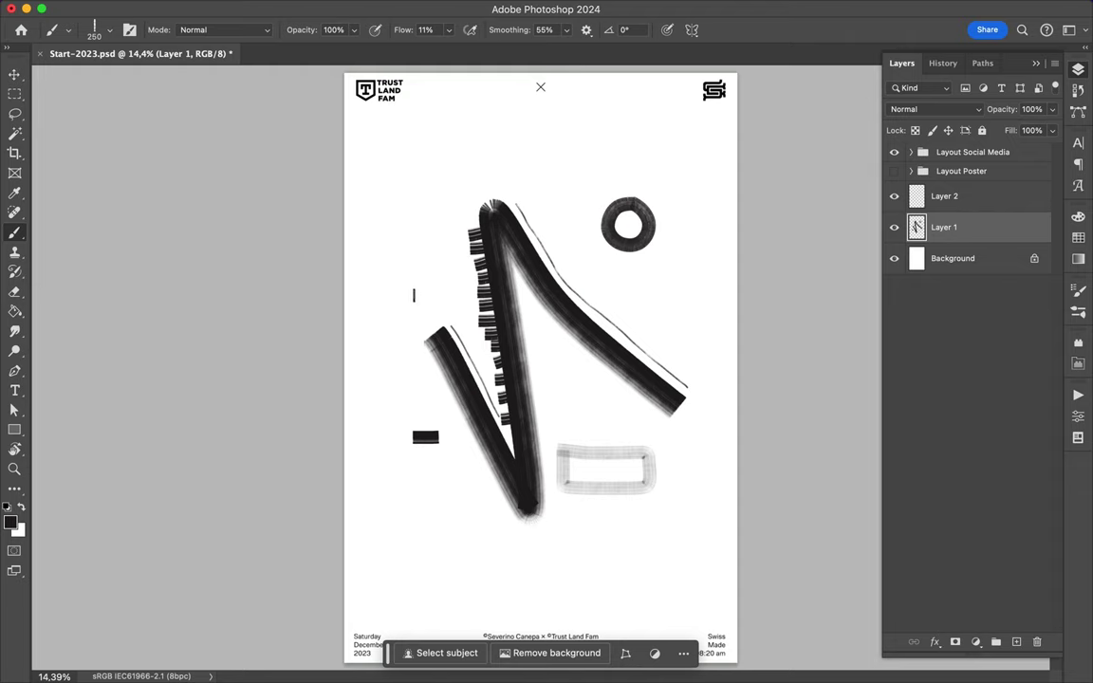
Lasso the faint rectangle and copy it onto its own Layer 3
{"action": "key", "text": "l"}
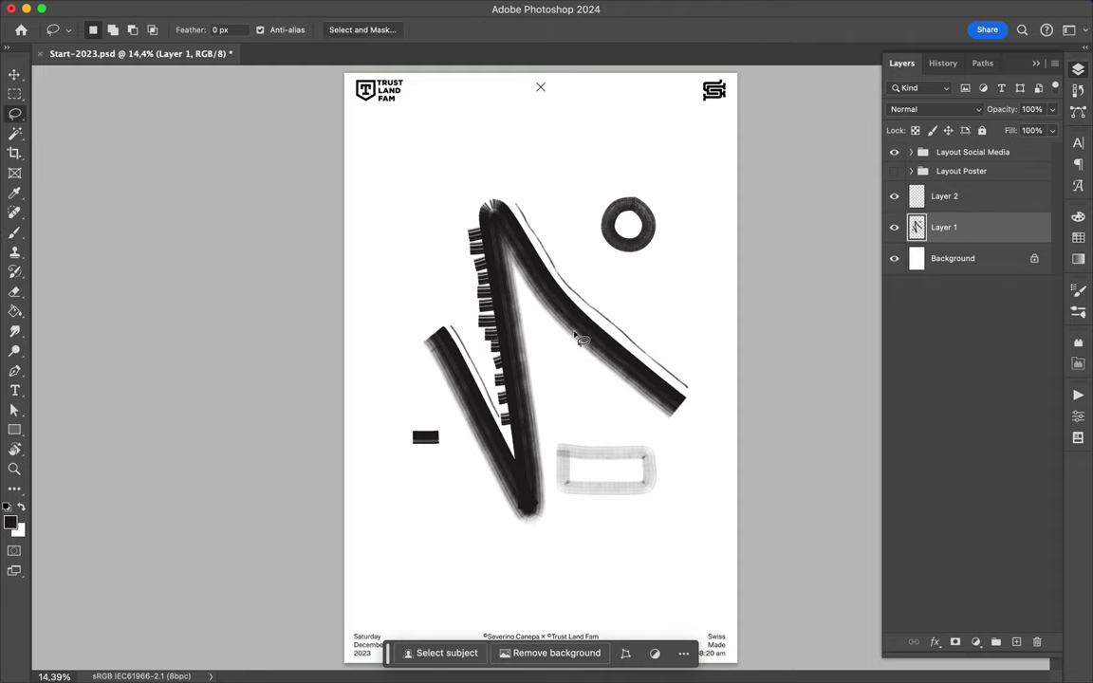
{"action": "left_click_drag", "start_coordinate": [547, 430], "coordinate": [676, 448]}
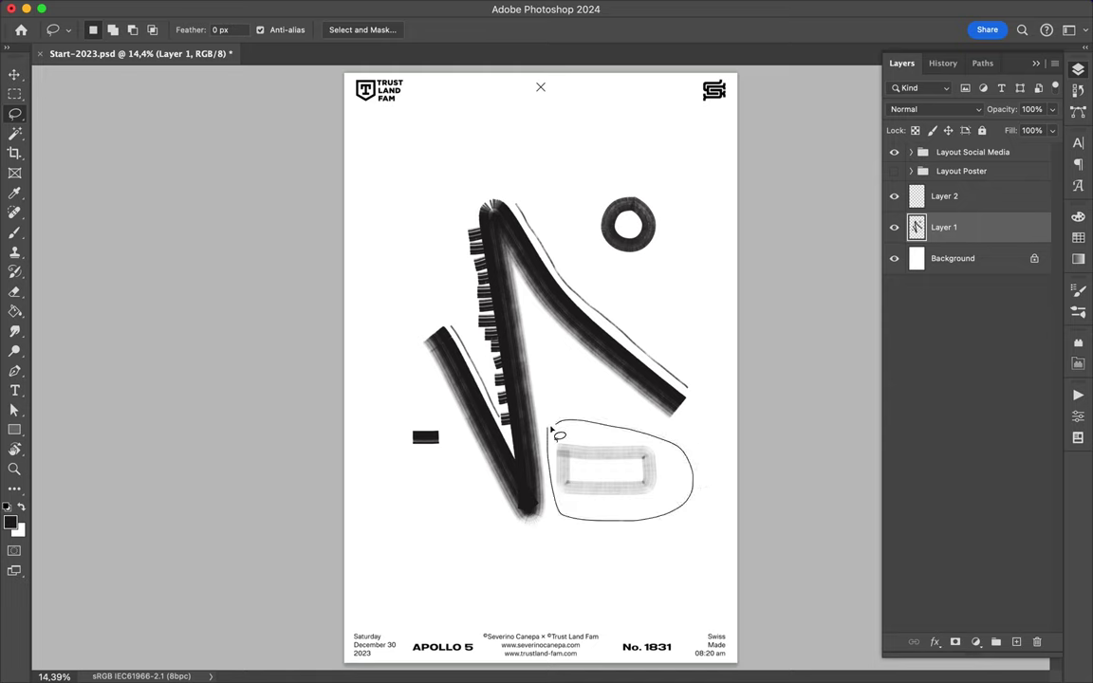
{"action": "left_click_drag", "start_coordinate": [676, 448], "coordinate": [552, 431]}
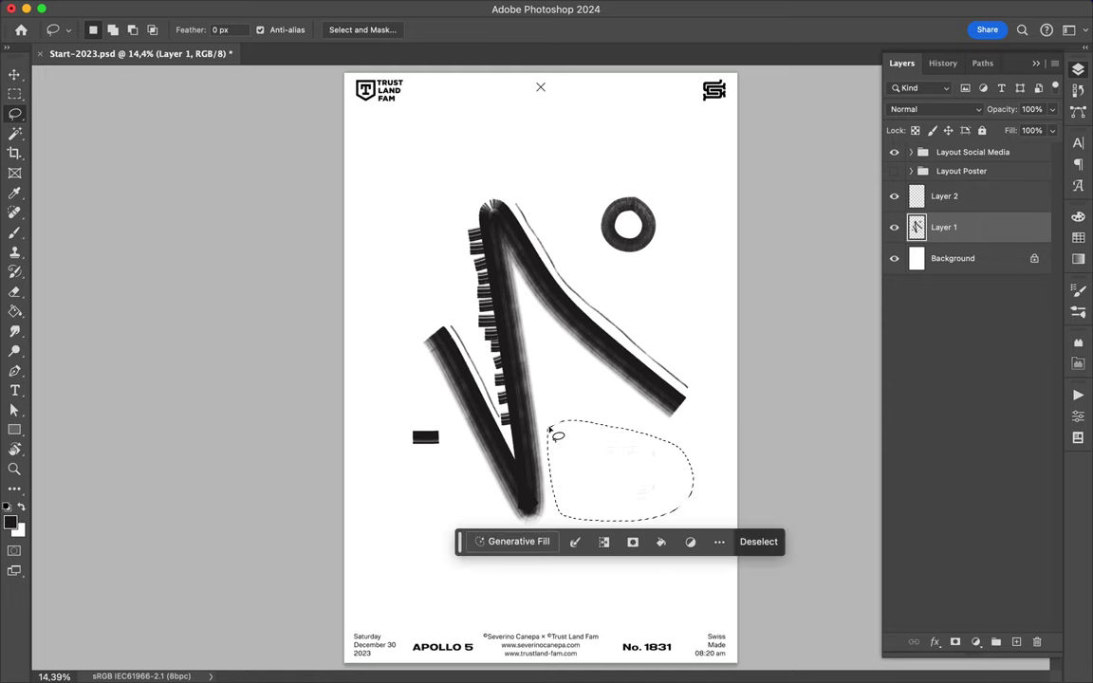
{"action": "key", "text": "ctrl+j"}
Move the Layer 3 rectangle lower on the poster and save the document
{"action": "key", "text": "v"}
{"action": "left_click_drag", "start_coordinate": [590, 453], "coordinate": [600, 513]}
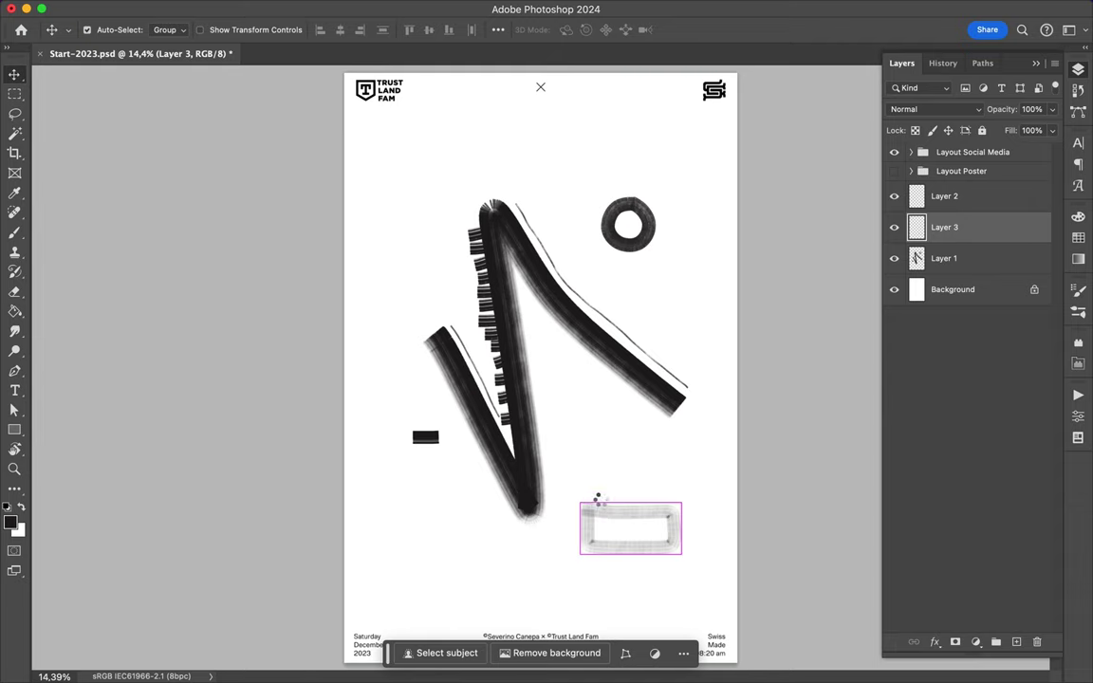
{"action": "key", "text": "ctrl+s"}
{"action": "left_click", "coordinate": [811, 8]}
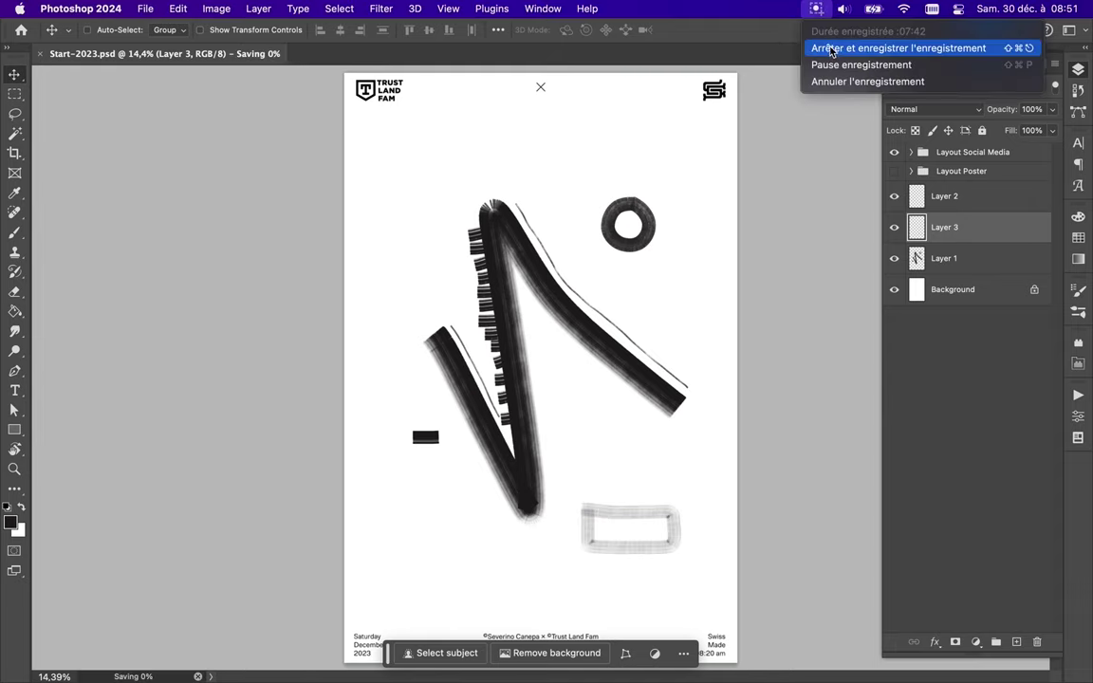
{"action": "left_click", "coordinate": [819, 44]}
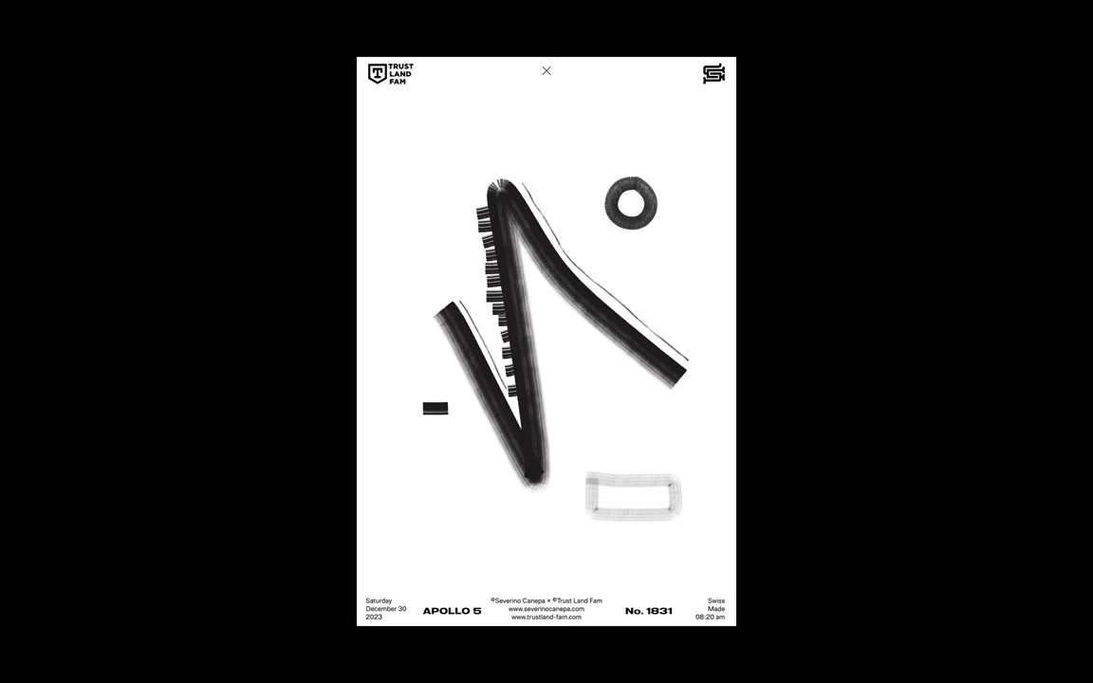